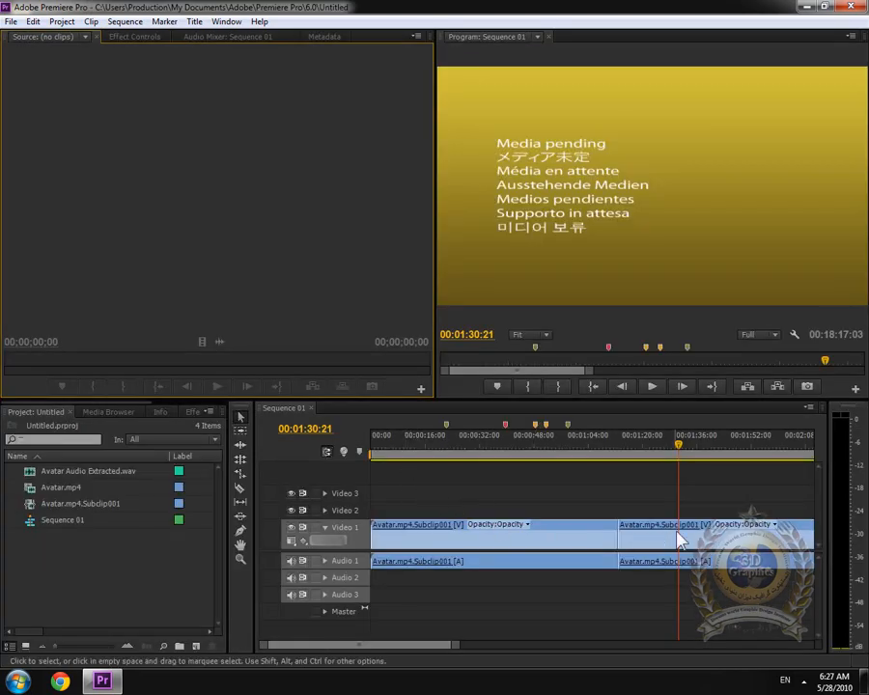
# - Delete both Avatar.mp4 subclips from the sequence
pyautogui.click(677, 536)
pyautogui.press('Delete')
pyautogui.click(454, 540)
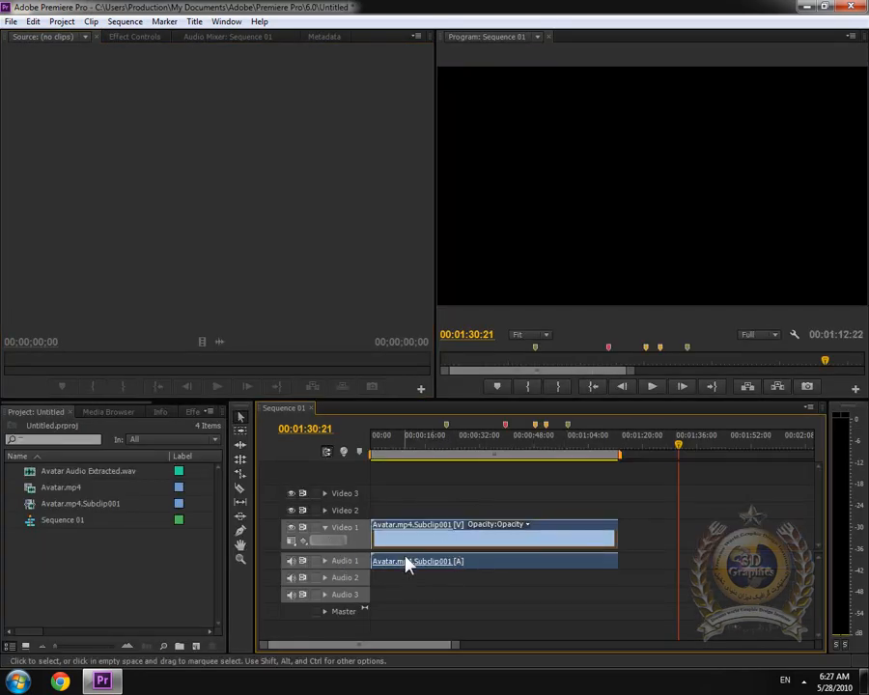
pyautogui.press('Delete')
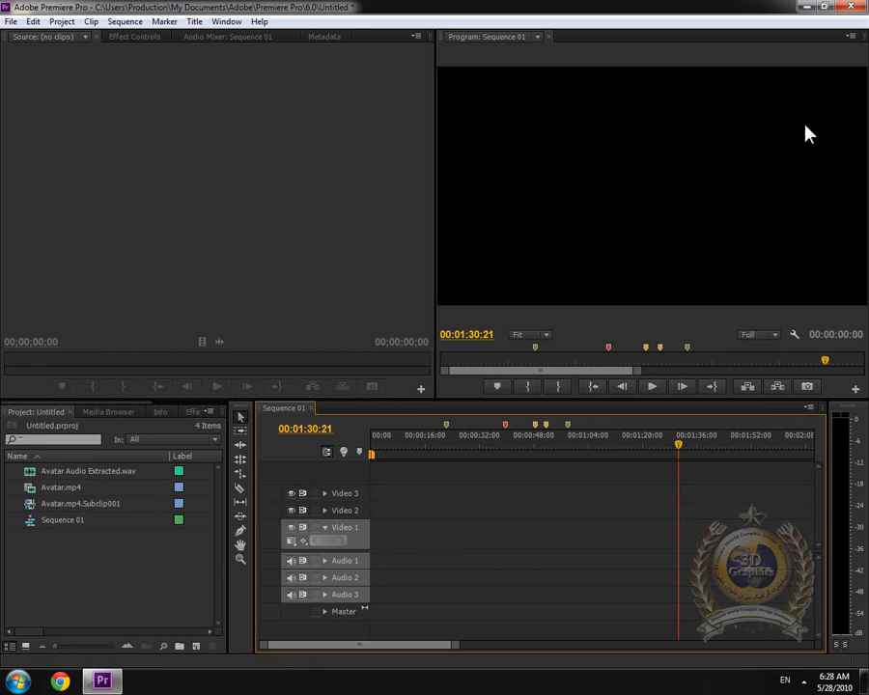
# - Import the EarthMap image from the Documents library into the project
pyautogui.doubleClick(94, 575)
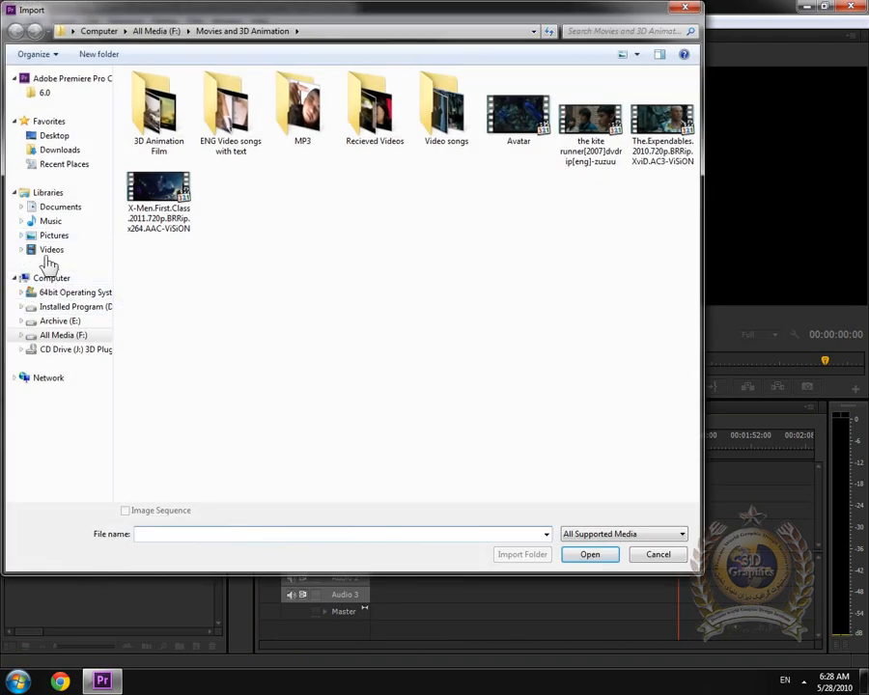
pyautogui.click(48, 236)
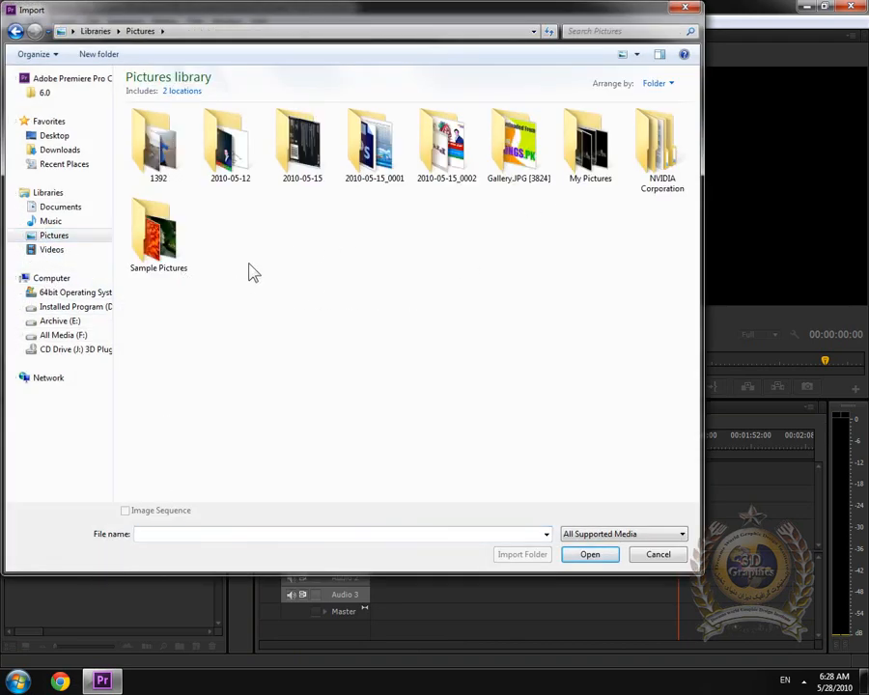
pyautogui.click(53, 209)
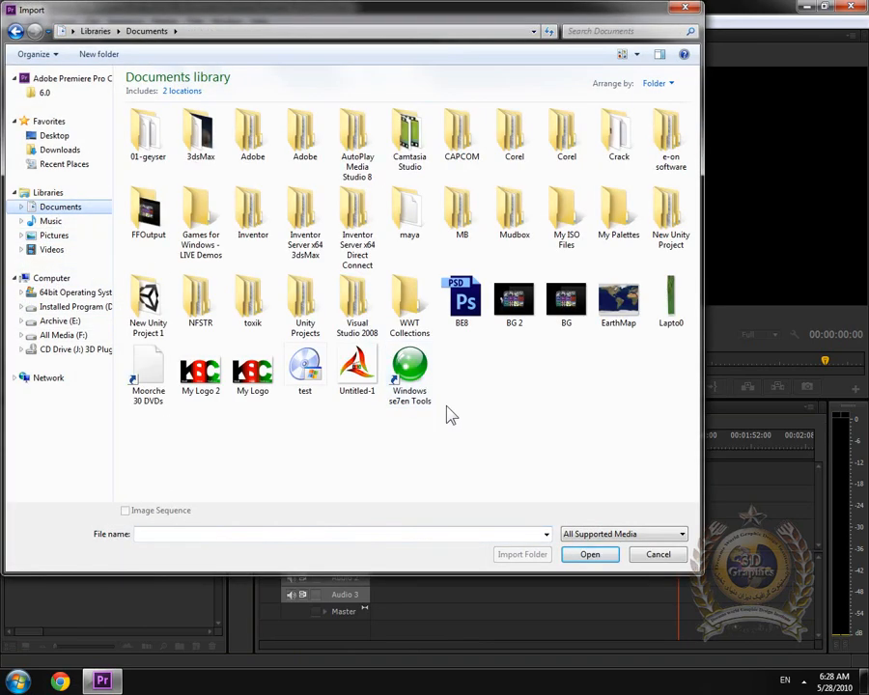
pyautogui.doubleClick(623, 304)
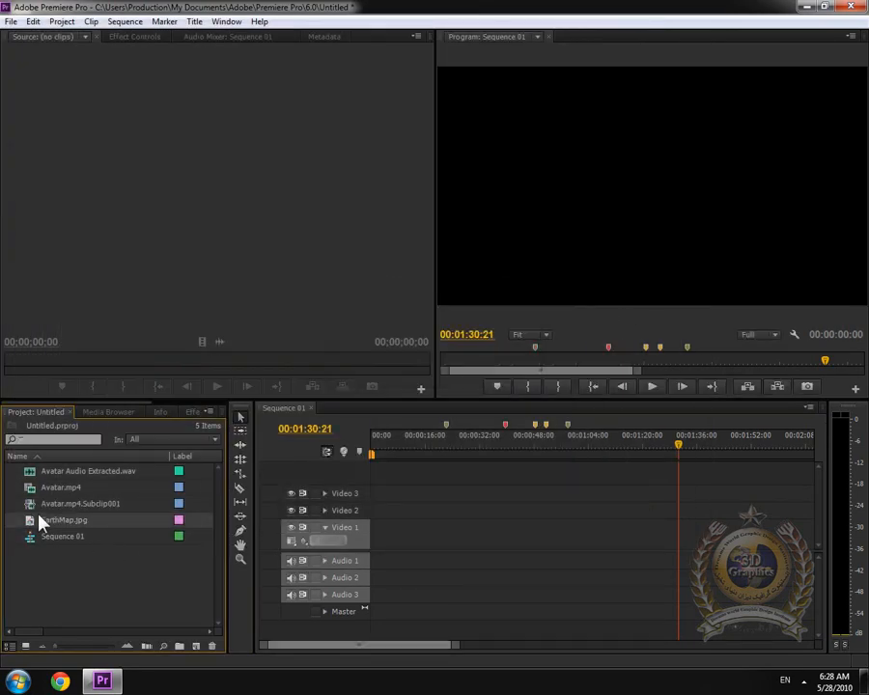
# - Place EarthMap.jpg at the start of Video 1 and extend it to about 15 seconds 12 frames
pyautogui.moveTo(147, 520); pyautogui.dragTo(379, 532)
pyautogui.moveTo(423, 448); pyautogui.dragTo(372, 442)
pyautogui.press('=')
pyautogui.press('=')
pyautogui.press('=')
pyautogui.moveTo(504, 533); pyautogui.dragTo(785, 525)
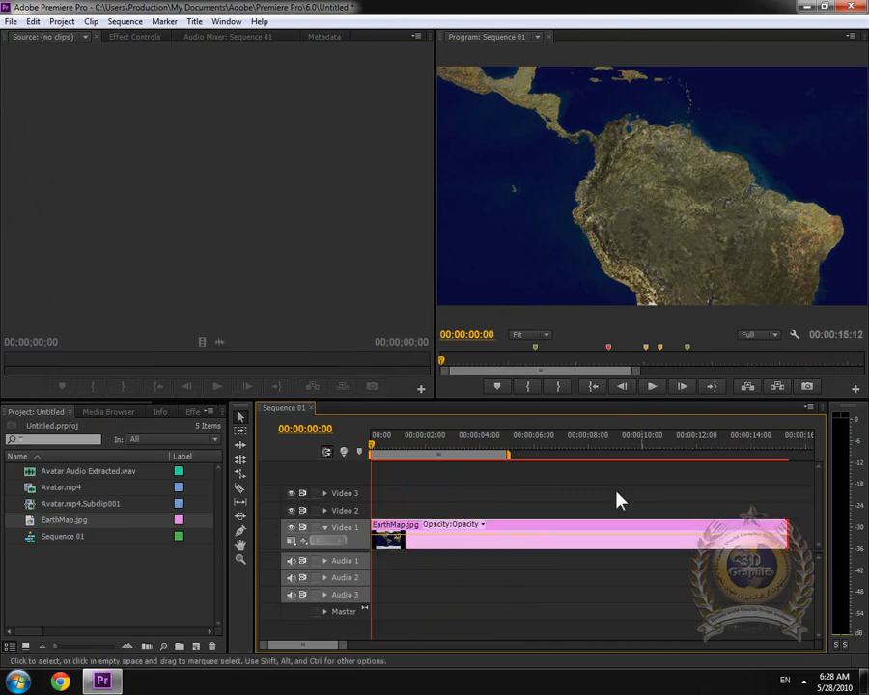
# - Scale the EarthMap.jpg clip in the sequence to the frame size
pyautogui.moveTo(510, 445); pyautogui.dragTo(425, 459)
pyautogui.rightClick(512, 535)
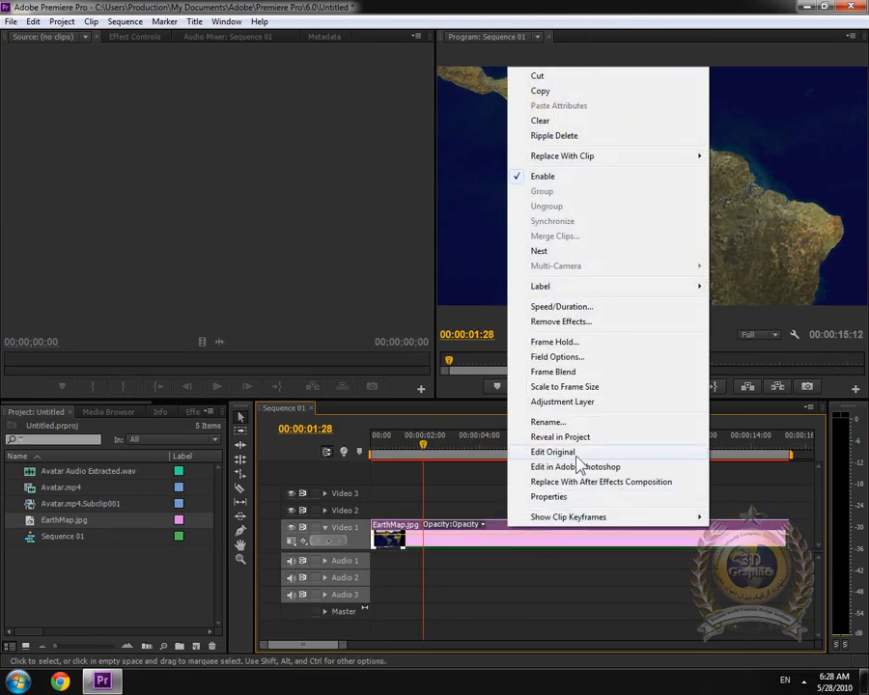
pyautogui.click(564, 386)
pyautogui.click(621, 207)
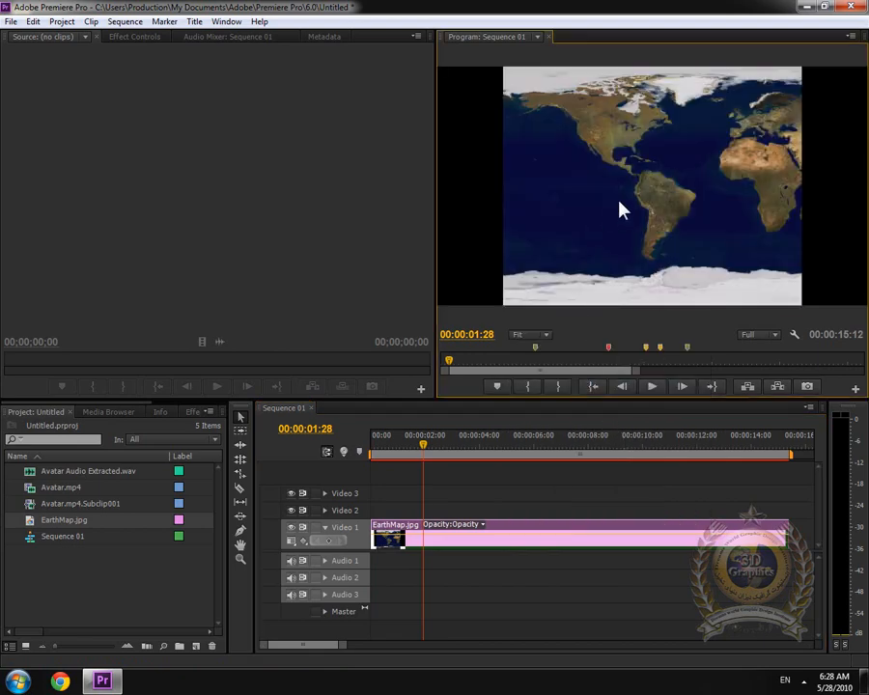
# - Turn off uniform scale for the EarthMap.jpg clip, setting its scale width to 577 and horizontal position to -682
pyautogui.click(159, 37)
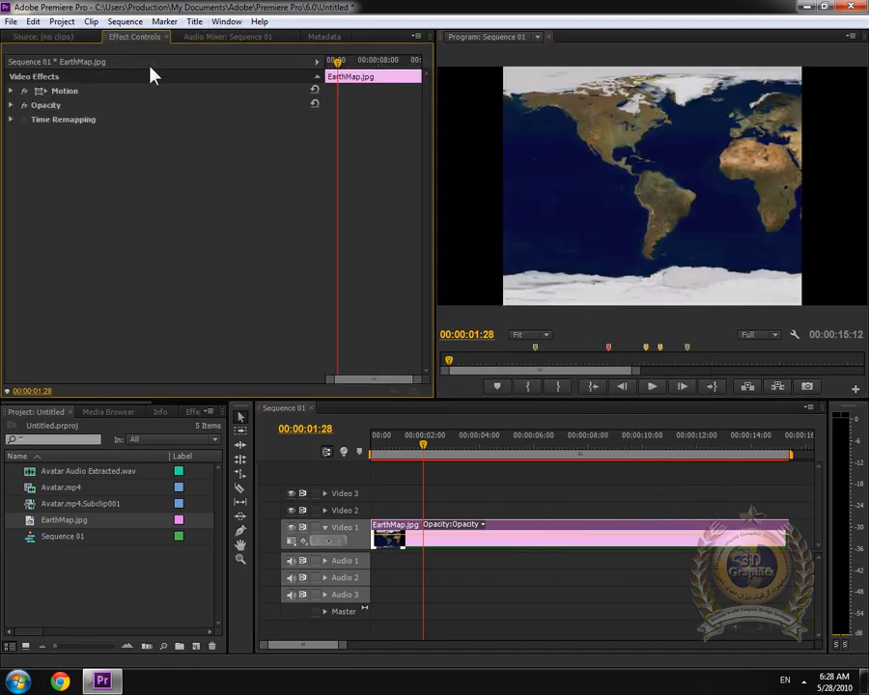
pyautogui.click(11, 91)
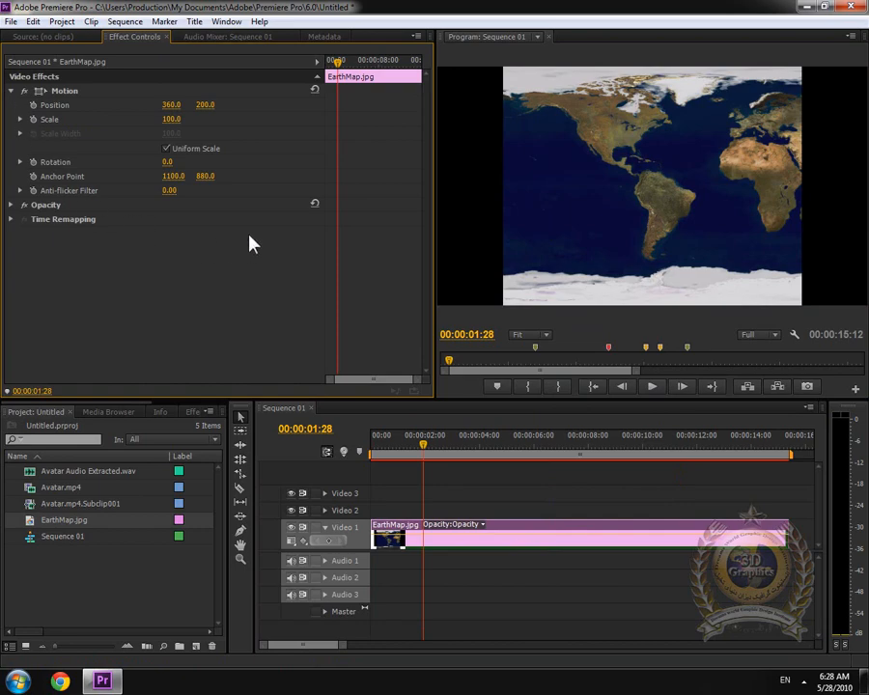
pyautogui.click(165, 150)
pyautogui.moveTo(169, 133); pyautogui.dragTo(347, 133)
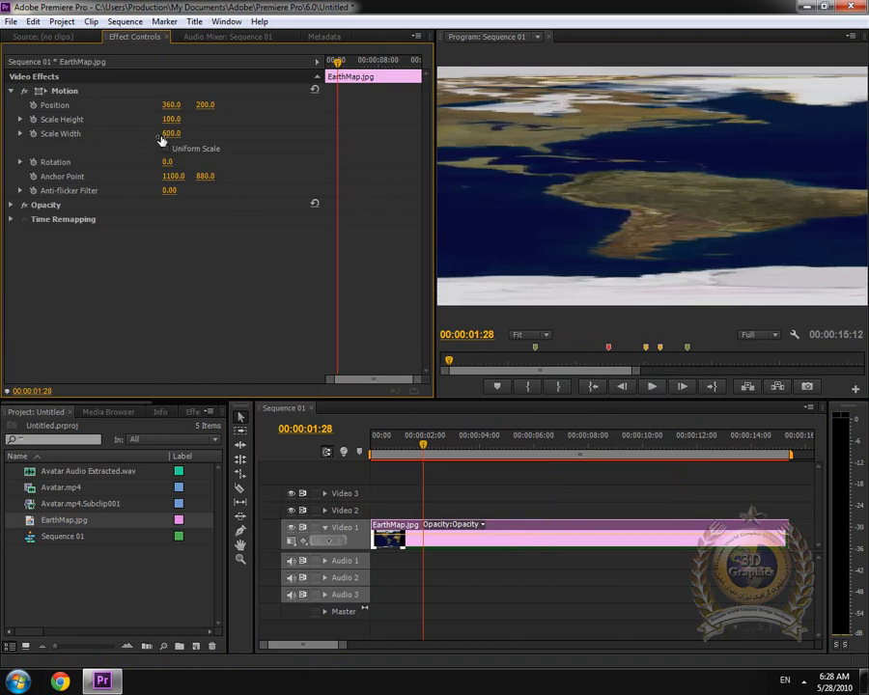
pyautogui.moveTo(171, 133); pyautogui.dragTo(174, 106)
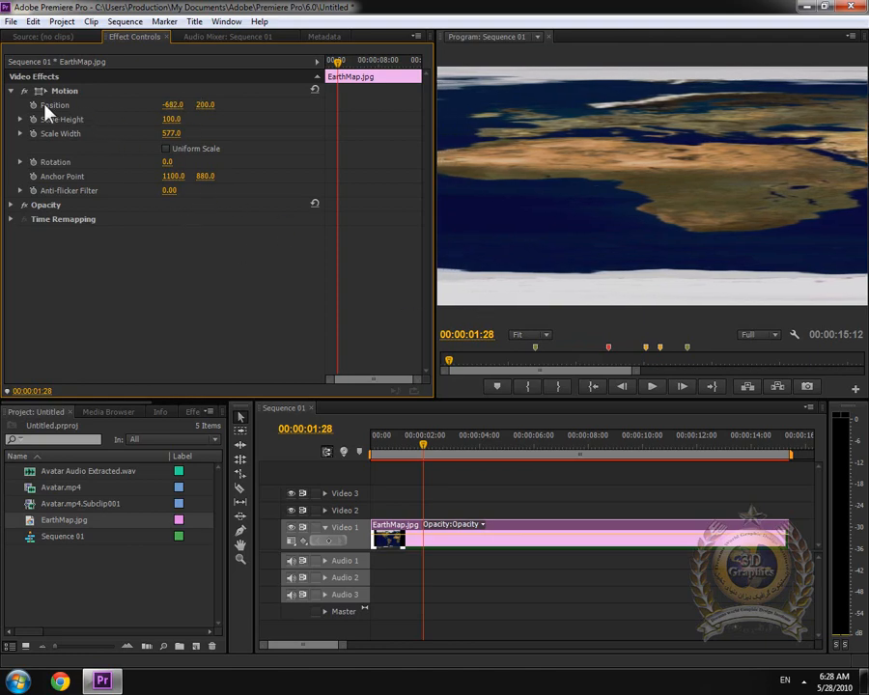
# - Animate the EarthMap.jpg position with keyframes from horizontal -682 at the clip's start to 1427 at 00:00:15:05
pyautogui.moveTo(409, 450); pyautogui.dragTo(367, 466)
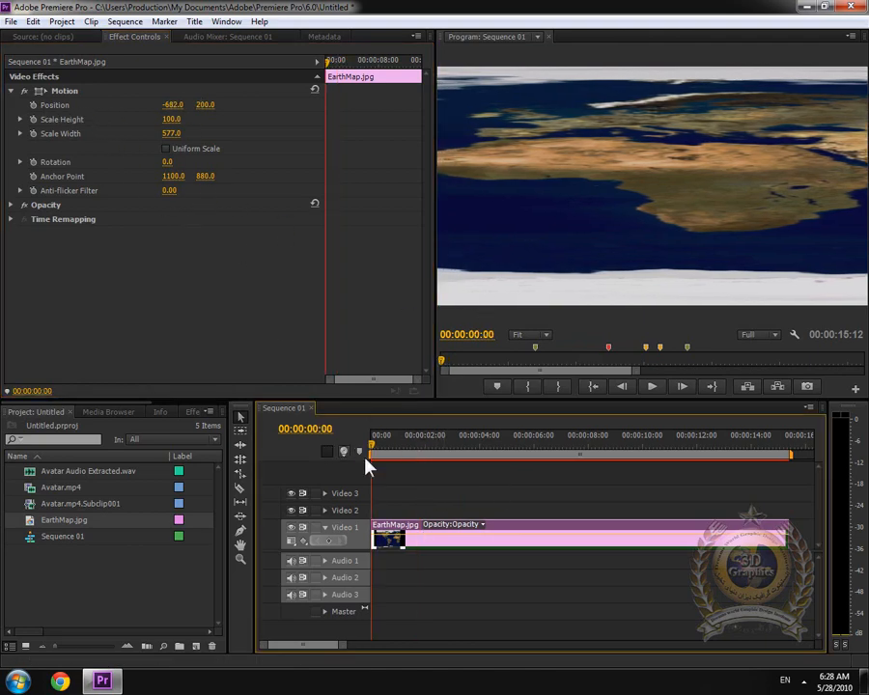
pyautogui.click(33, 104)
pyautogui.moveTo(413, 435); pyautogui.dragTo(770, 440)
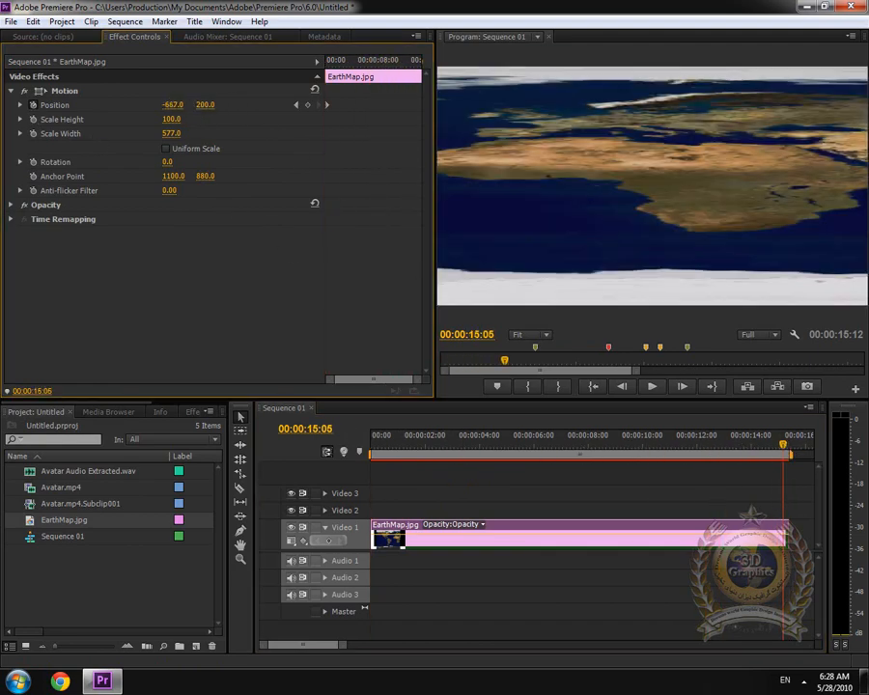
pyautogui.moveTo(194, 105); pyautogui.dragTo(349, 106)
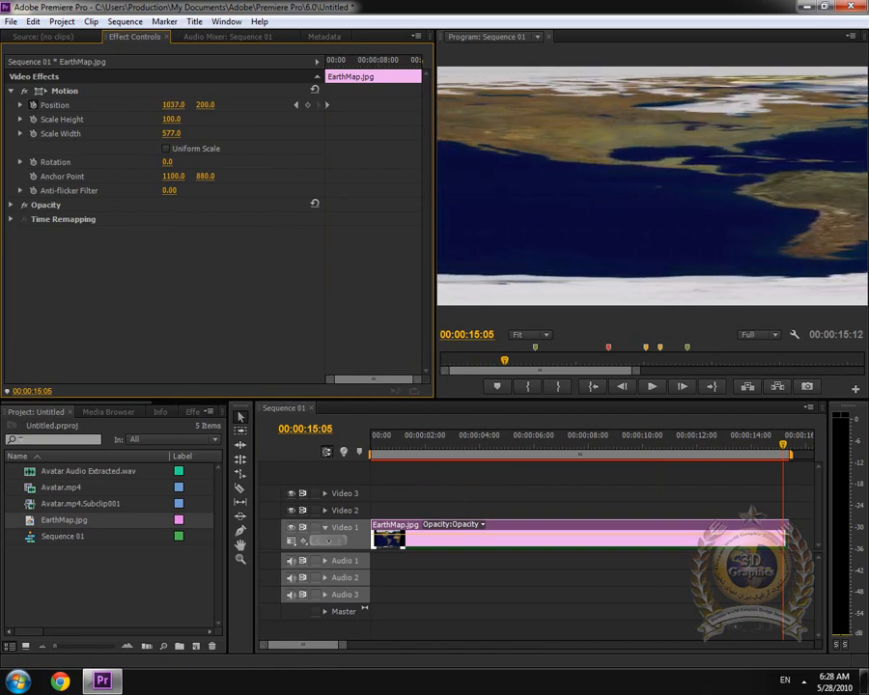
pyautogui.moveTo(171, 104); pyautogui.dragTo(201, 104)
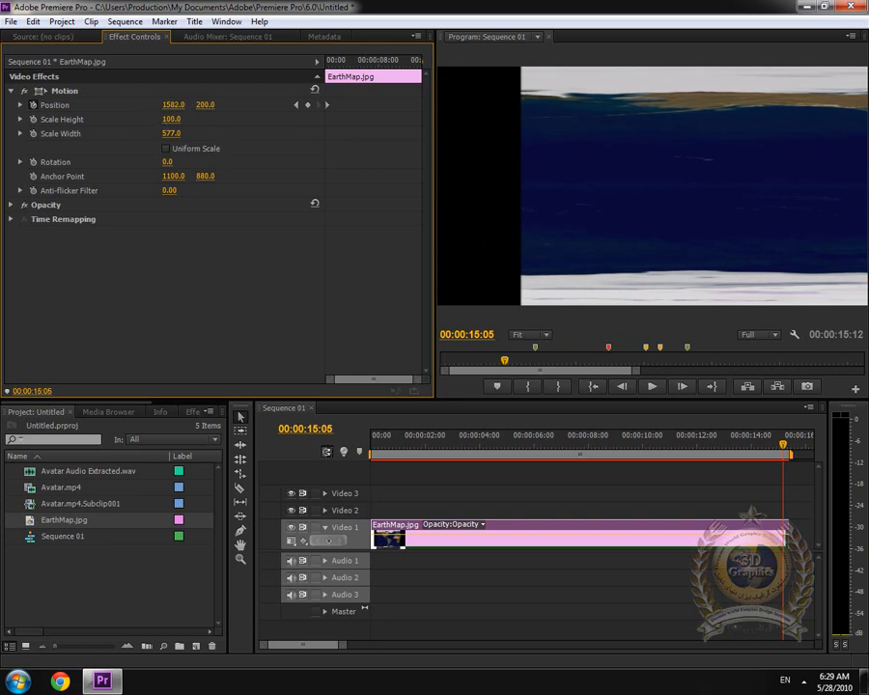
pyautogui.moveTo(184, 104)
pyautogui.mouseDown()
pyautogui.moveTo(172, 105)
pyautogui.moveTo(175, 114)
pyautogui.mouseUp()
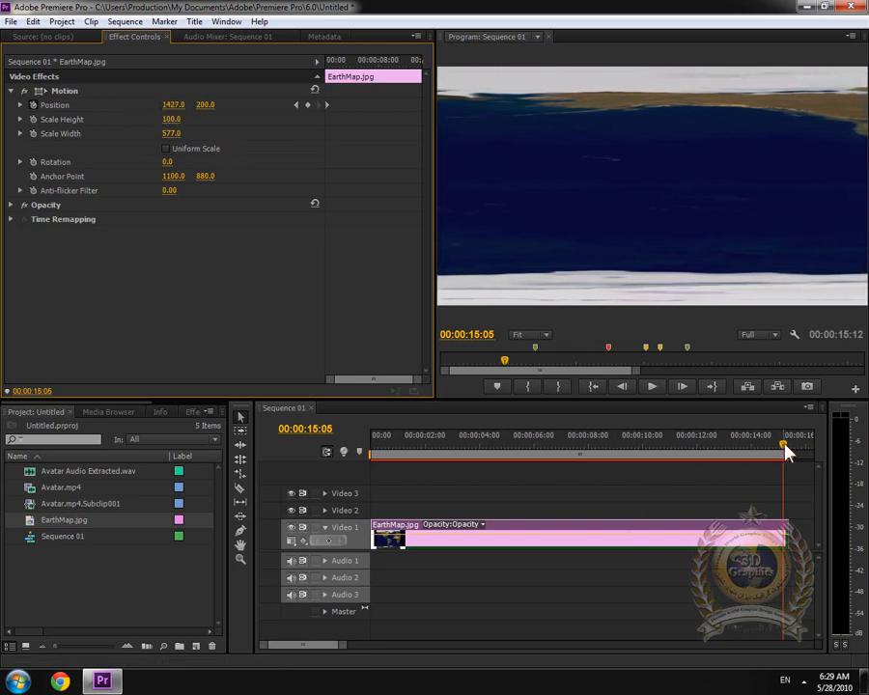
pyautogui.moveTo(787, 452); pyautogui.dragTo(370, 432)
# - Import the FaceBreaker green screen video from the Videos library and place it at the start of Video 2
pyautogui.doubleClick(85, 579)
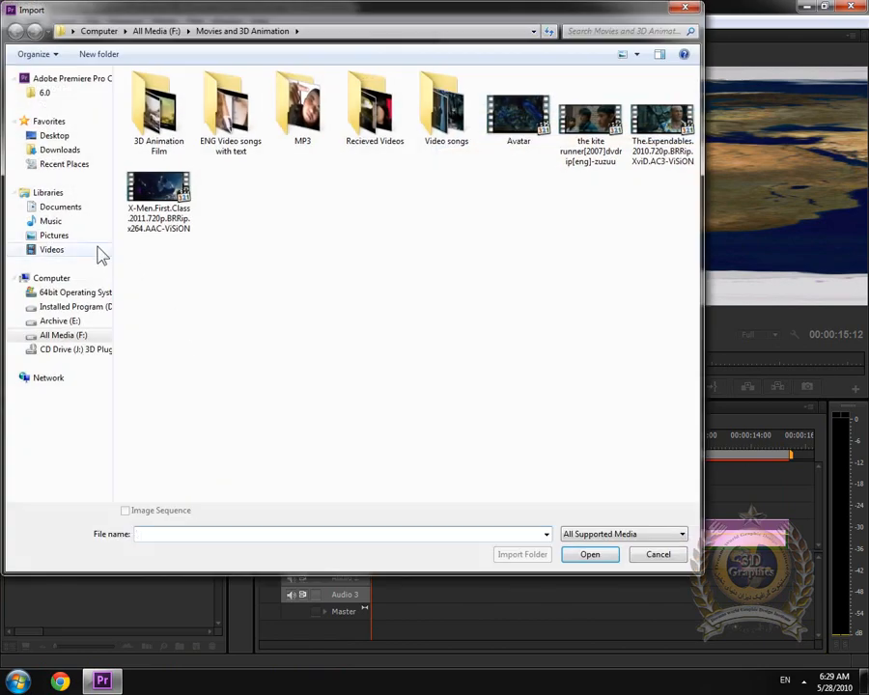
pyautogui.click(56, 251)
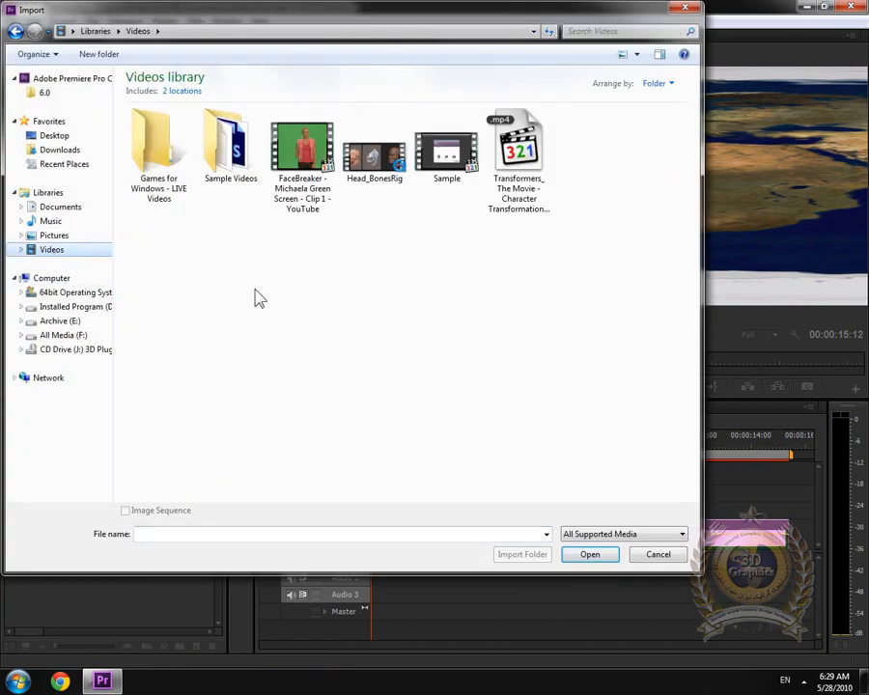
pyautogui.doubleClick(323, 126)
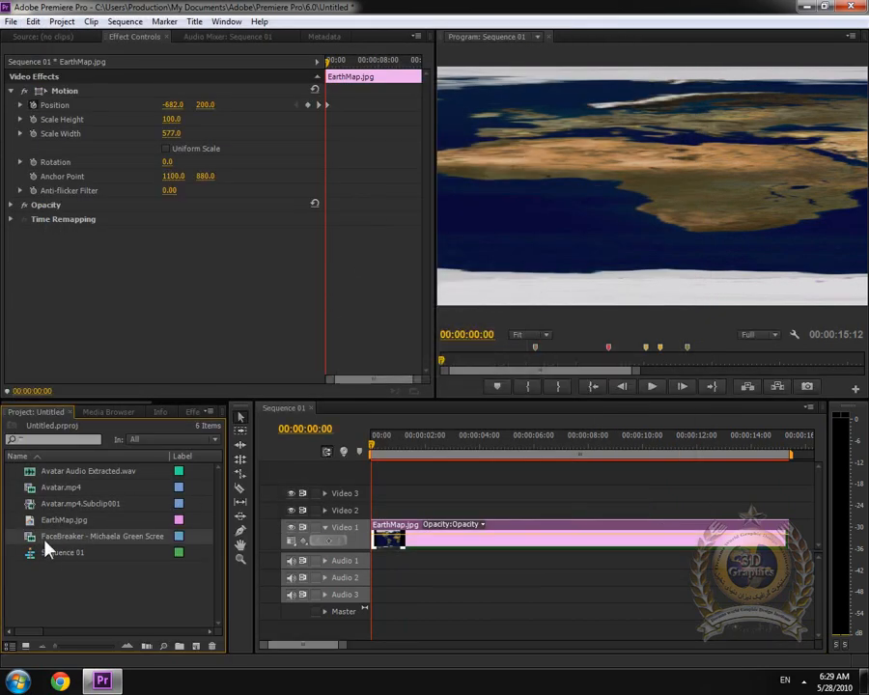
pyautogui.moveTo(213, 538); pyautogui.dragTo(391, 510)
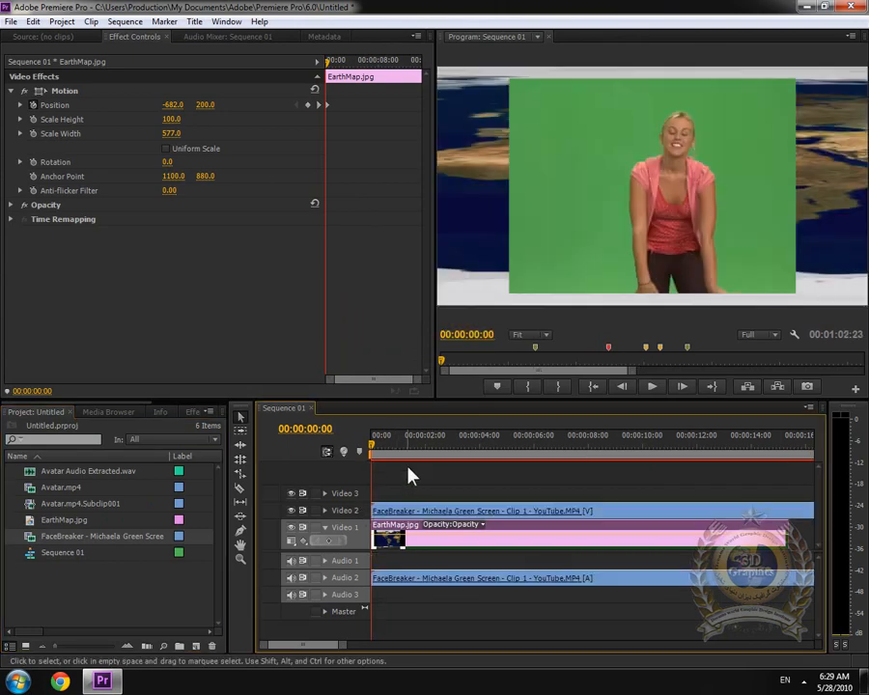
# - Scale the green screen clip on Video 2 to the frame size
pyautogui.moveTo(415, 460)
pyautogui.mouseDown()
pyautogui.moveTo(398, 441)
pyautogui.moveTo(573, 446)
pyautogui.moveTo(420, 464)
pyautogui.mouseUp()
pyautogui.rightClick(504, 512)
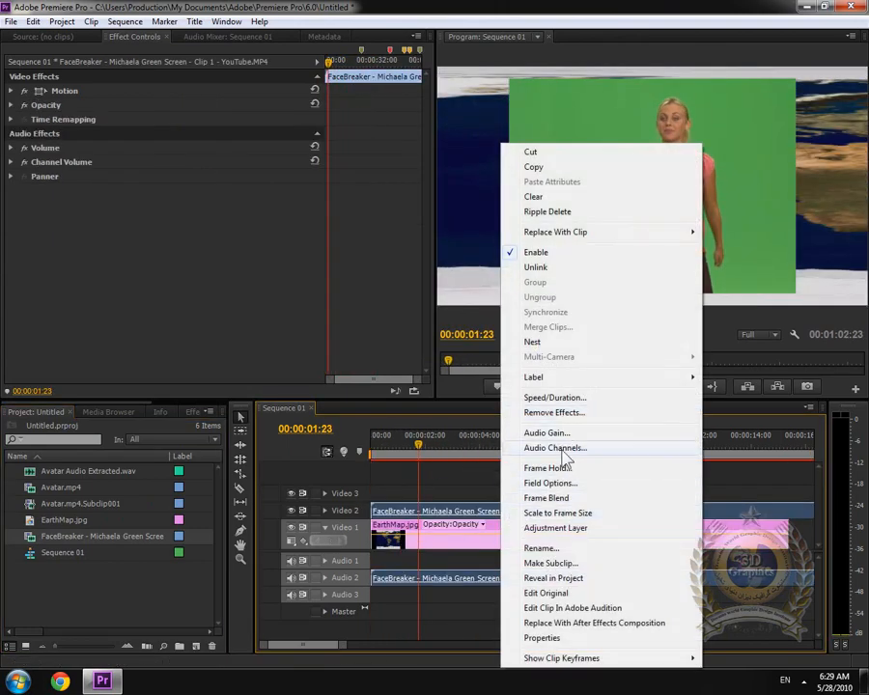
pyautogui.click(567, 515)
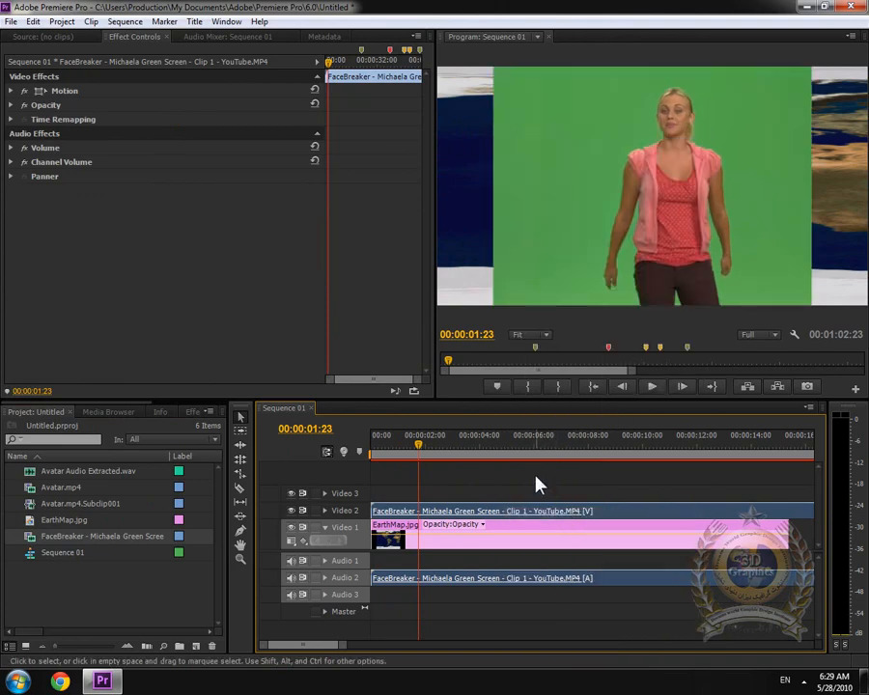
# - Search the effects for "color" and apply Color Key to the green screen clip on Video 2
pyautogui.click(192, 412)
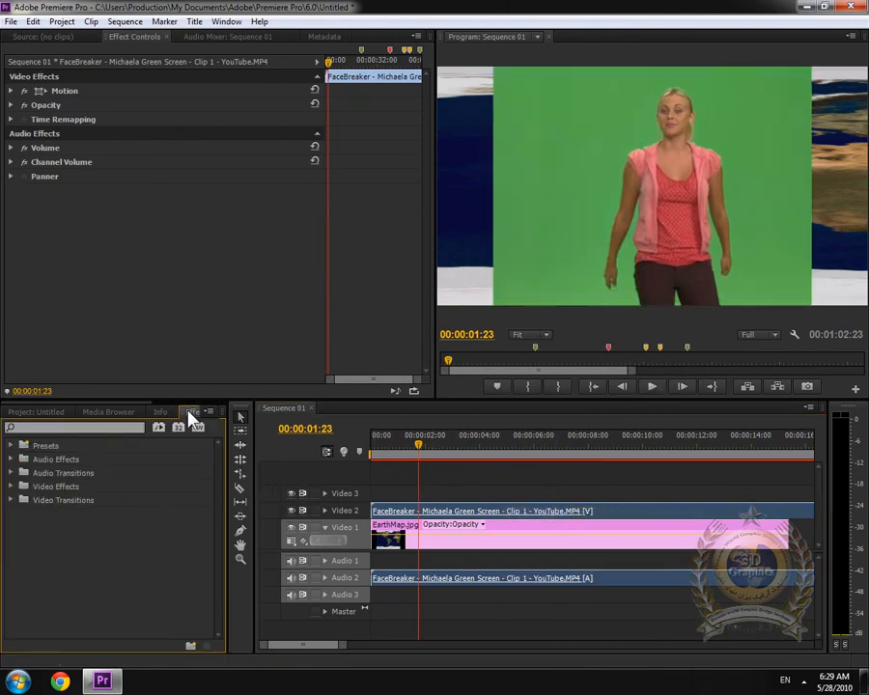
pyautogui.click(116, 428)
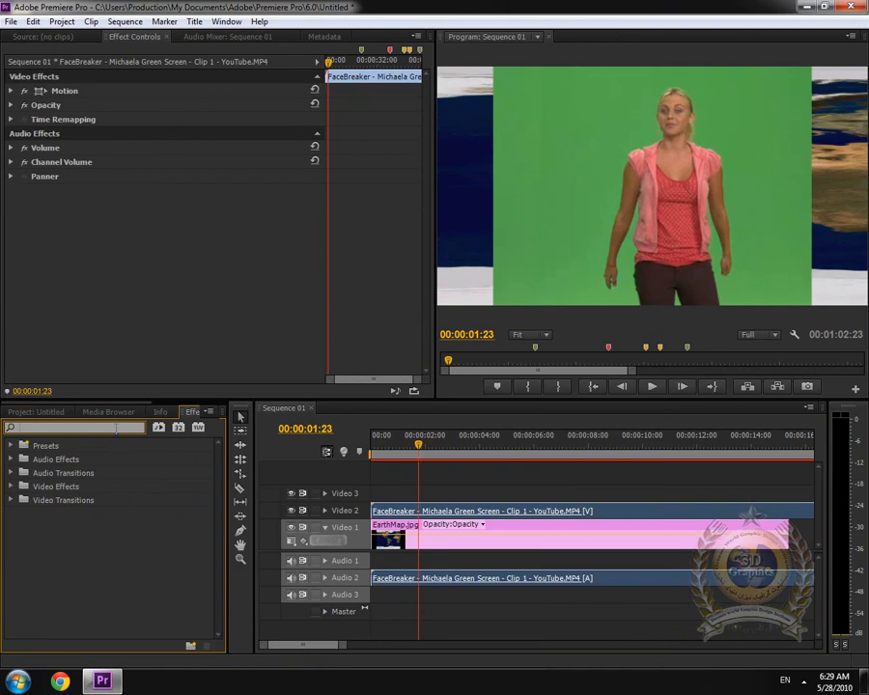
pyautogui.write('color')
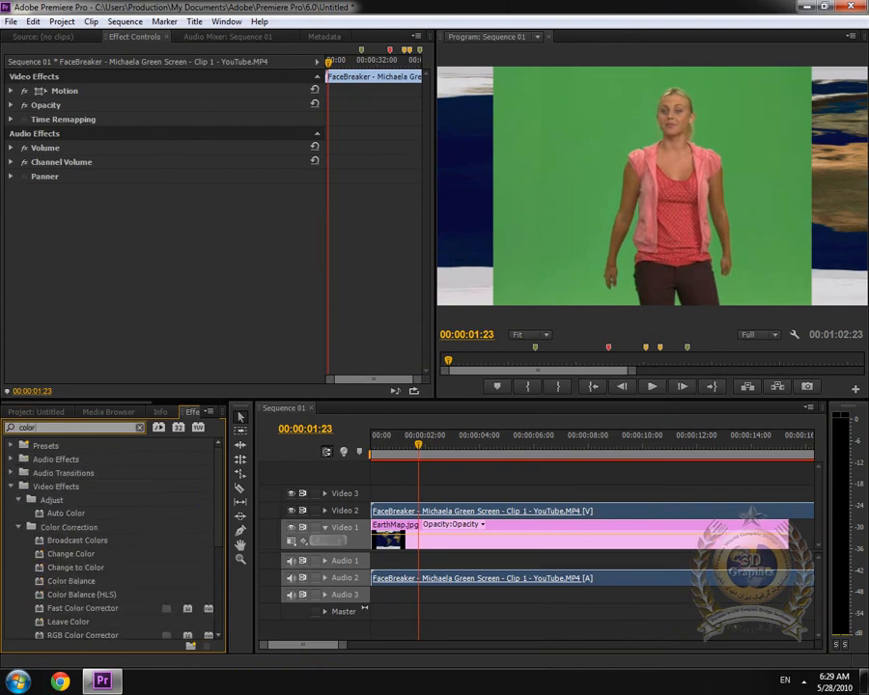
pyautogui.scroll(-4, 85, 621)
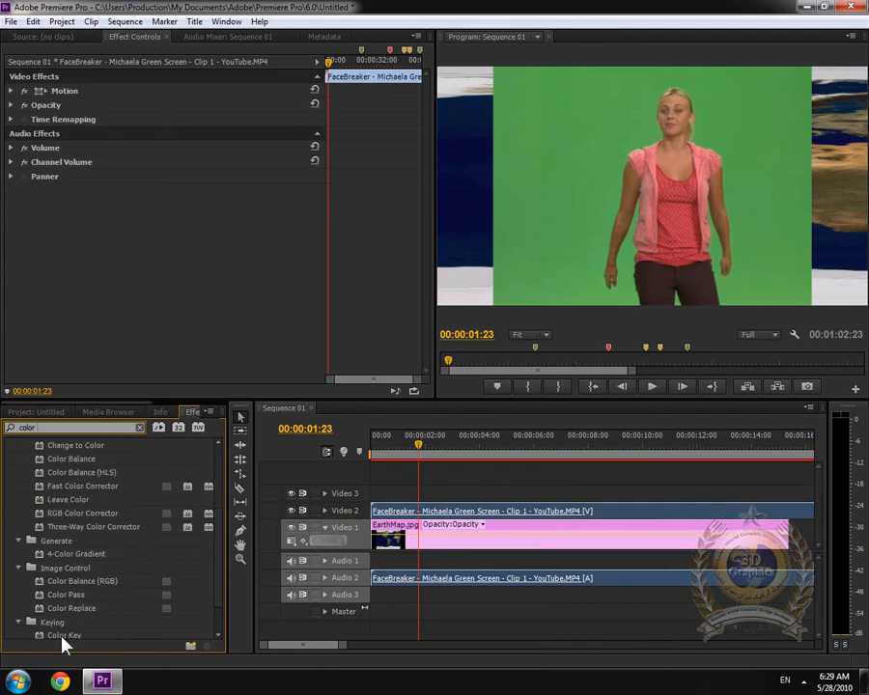
pyautogui.moveTo(62, 635); pyautogui.dragTo(546, 517)
# - Key out the sampled green background with color tolerance 28, edge thin 2 and edge feather 3.6, and preview the composite
pyautogui.moveTo(183, 147); pyautogui.dragTo(291, 155)
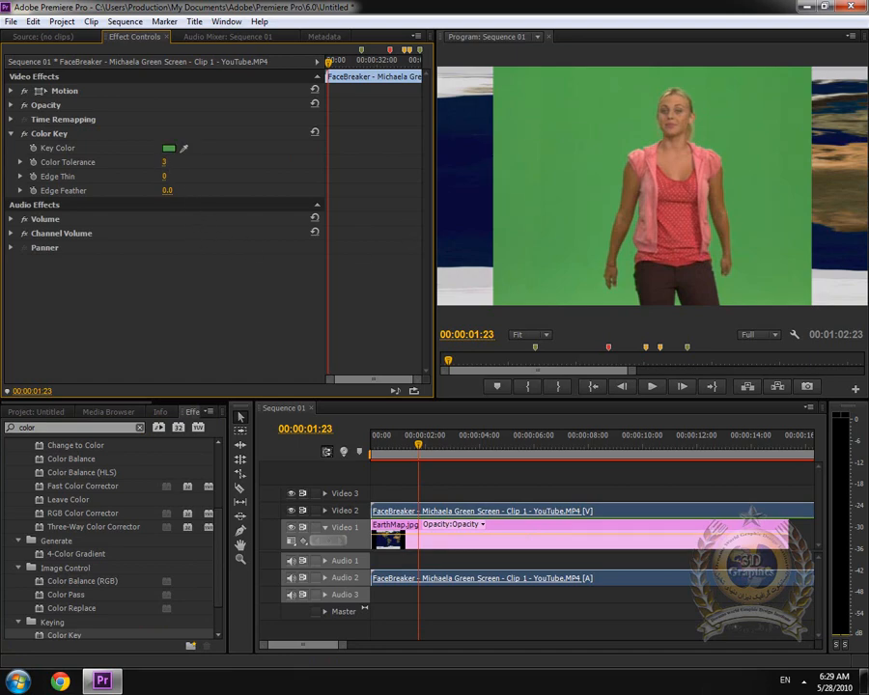
pyautogui.moveTo(440, 159); pyautogui.dragTo(434, 208)
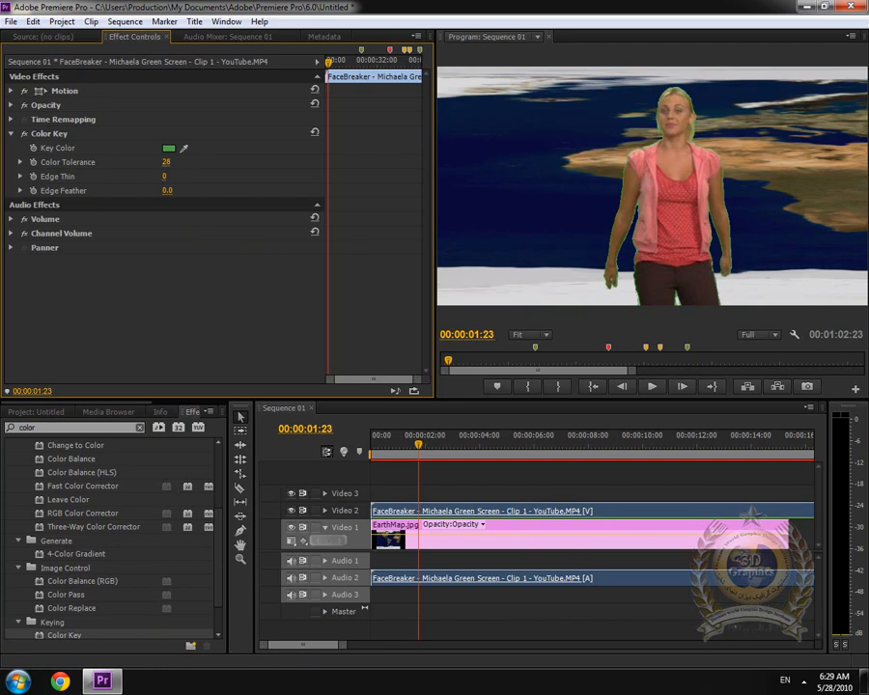
pyautogui.moveTo(165, 176); pyautogui.dragTo(172, 175)
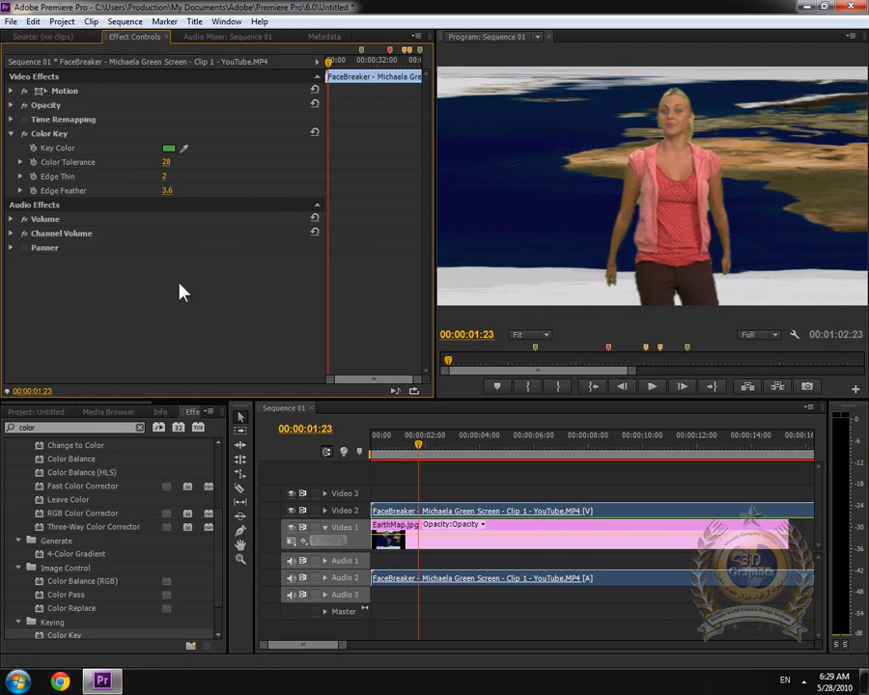
pyautogui.moveTo(413, 461); pyautogui.dragTo(603, 448)
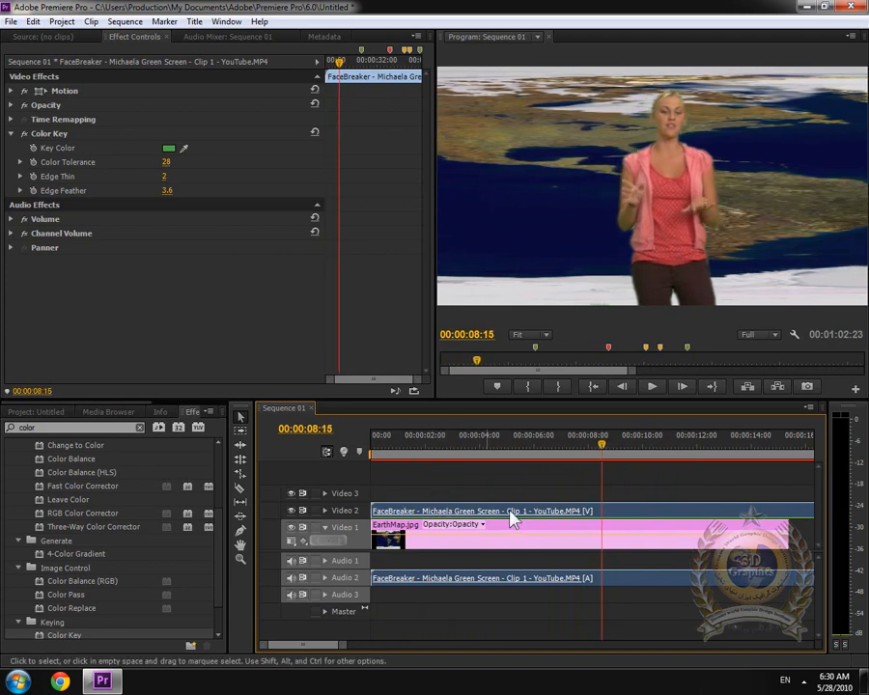
# - Search the effects for "equ" and apply Equalize to the green screen clip on Video 2
pyautogui.doubleClick(21, 428)
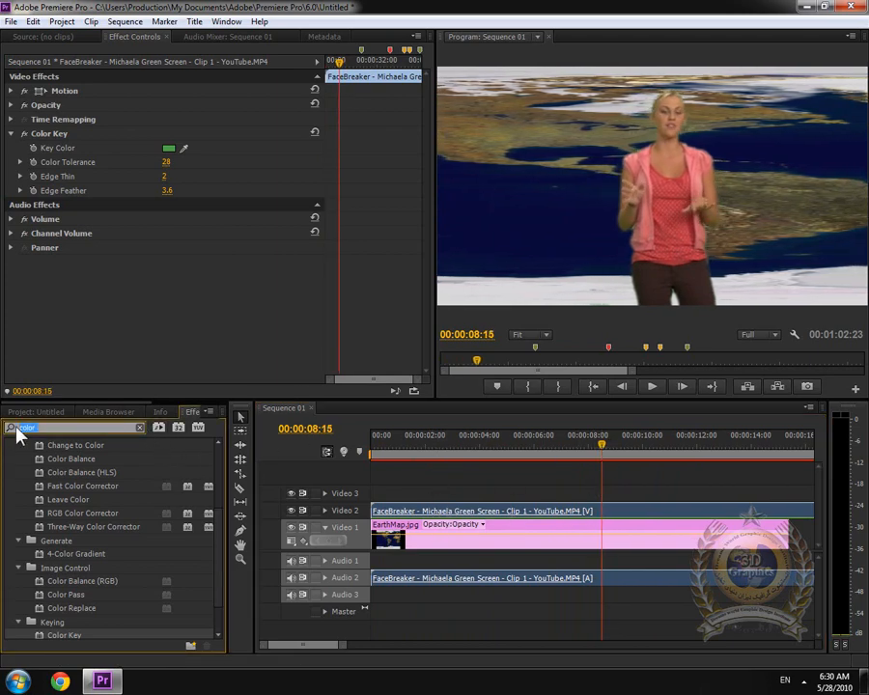
pyautogui.write('equi')
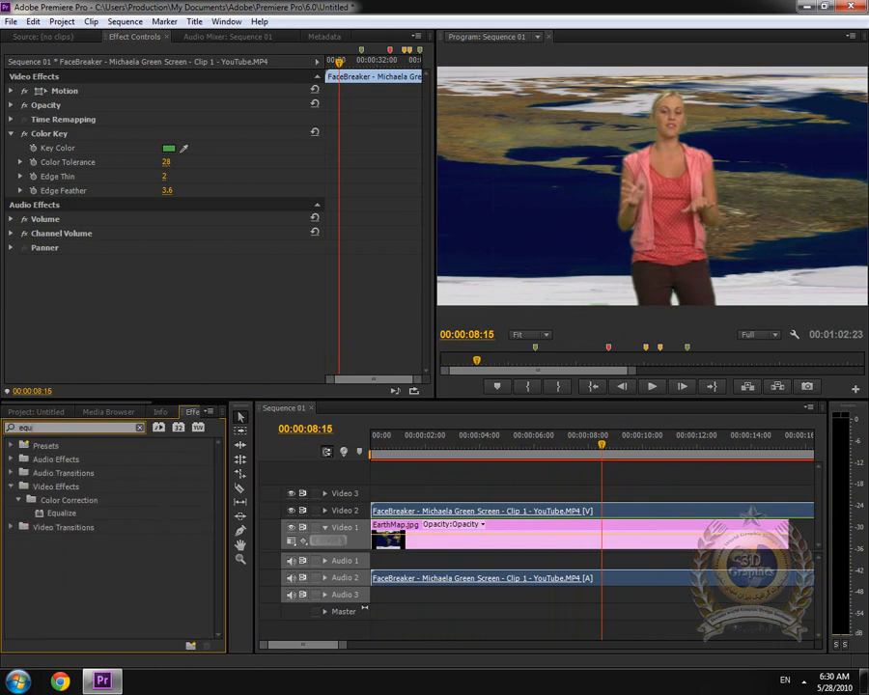
pyautogui.moveTo(48, 518); pyautogui.dragTo(494, 509)
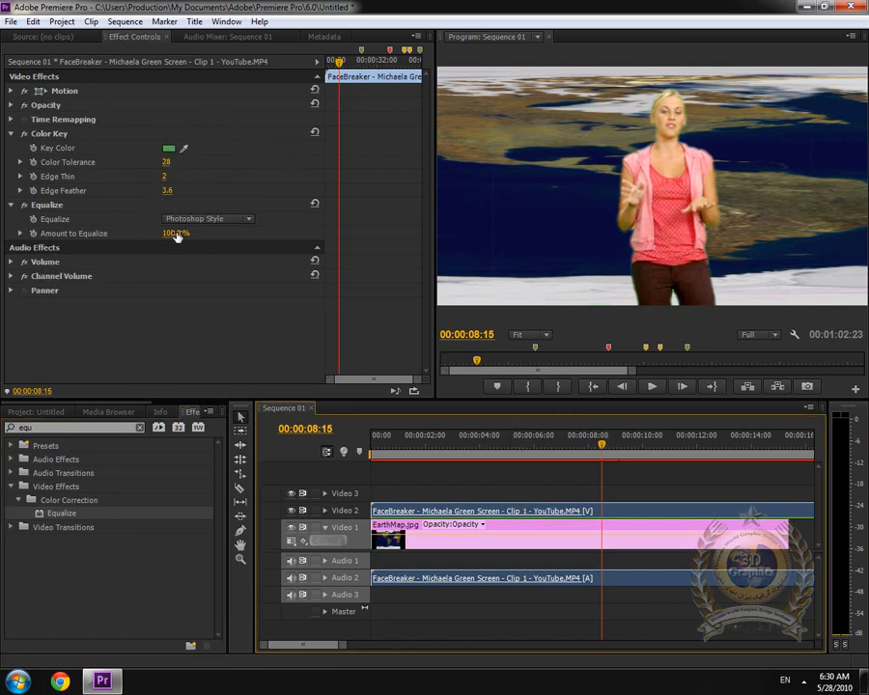
# - Set the green screen clip's Amount to Equalize to 60% and preview the composite around 00:00:11:06
pyautogui.moveTo(177, 236); pyautogui.dragTo(151, 236)
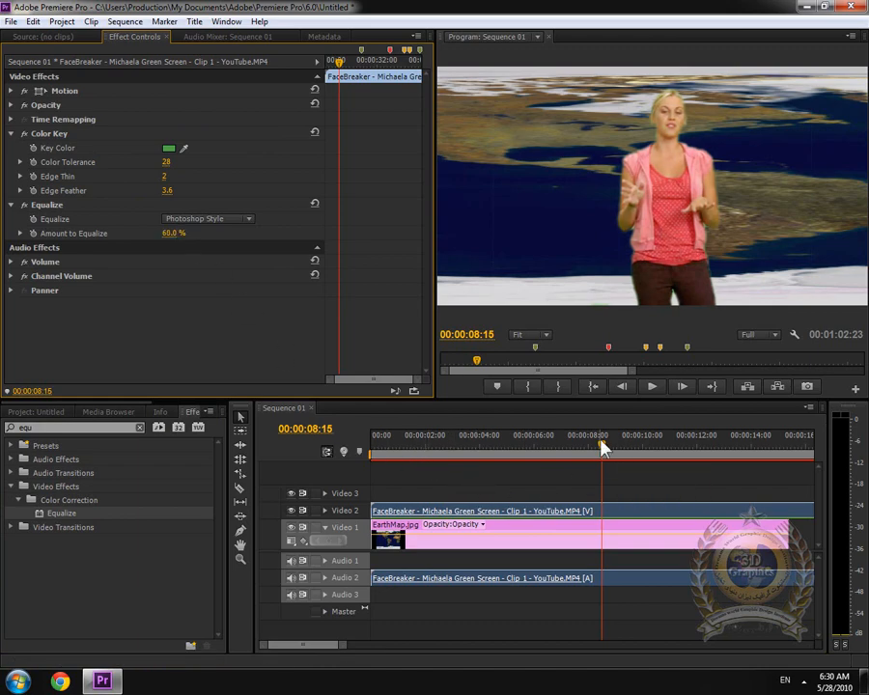
pyautogui.moveTo(602, 446); pyautogui.dragTo(675, 447)
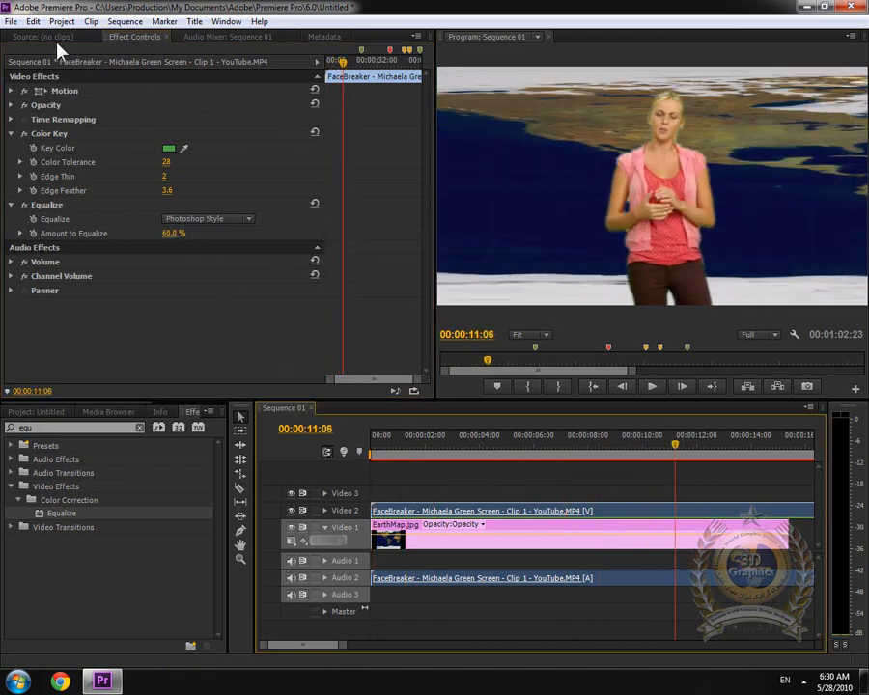
# - Create a new 720 × 400 title named "News"
pyautogui.click(9, 21)
pyautogui.moveTo(38, 36)
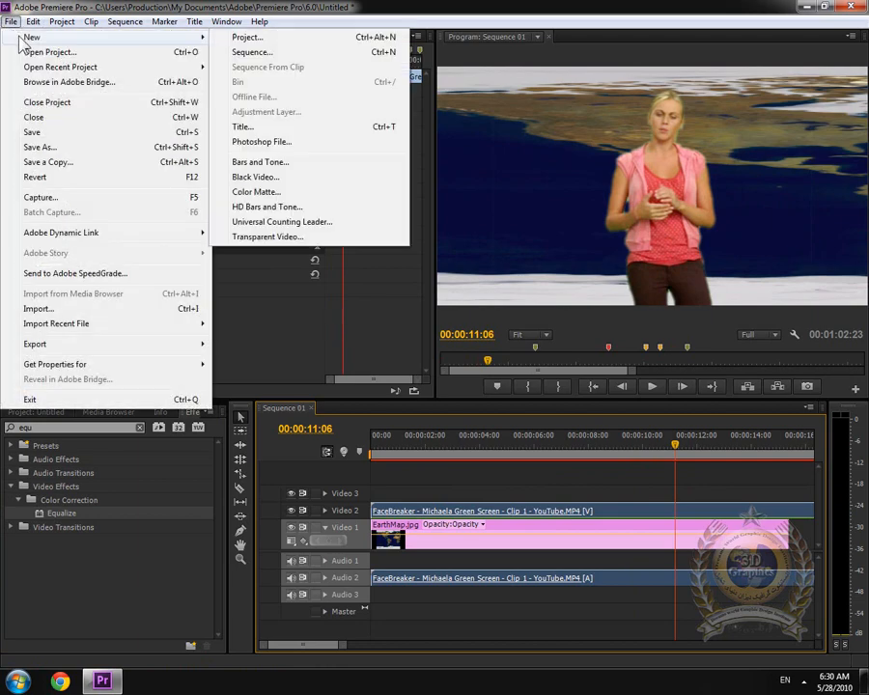
pyautogui.click(271, 127)
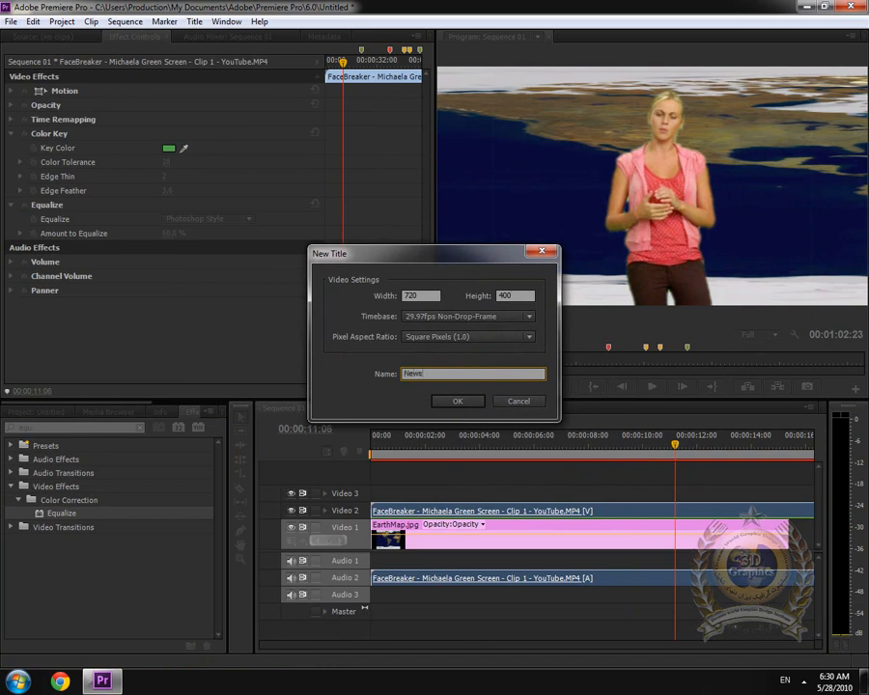
pyautogui.press('Return')
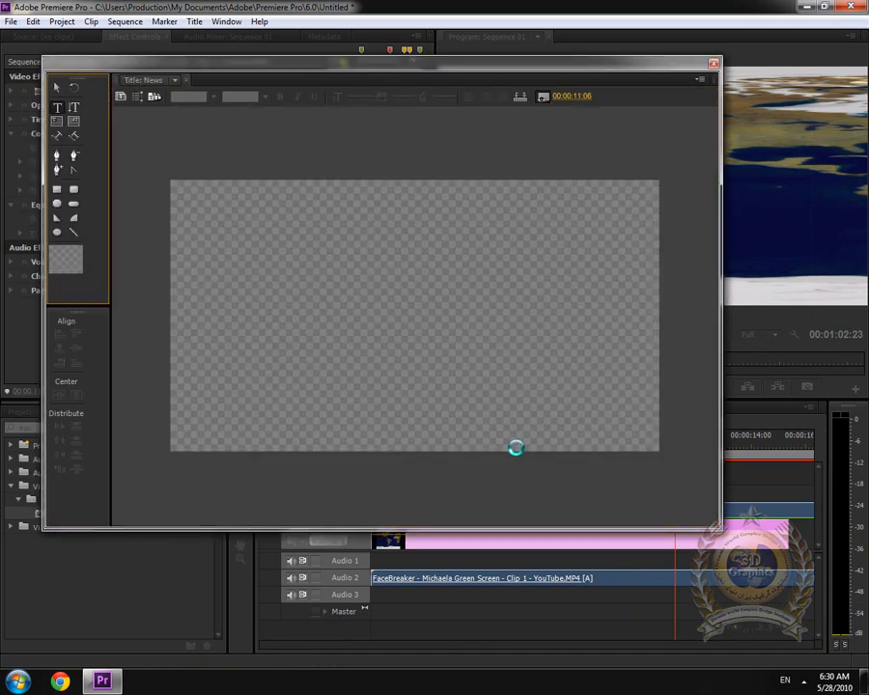
# - Draw a rectangle about 1232 × 40 across the lower part of the title frame and fill it with solid blue
pyautogui.click(58, 190)
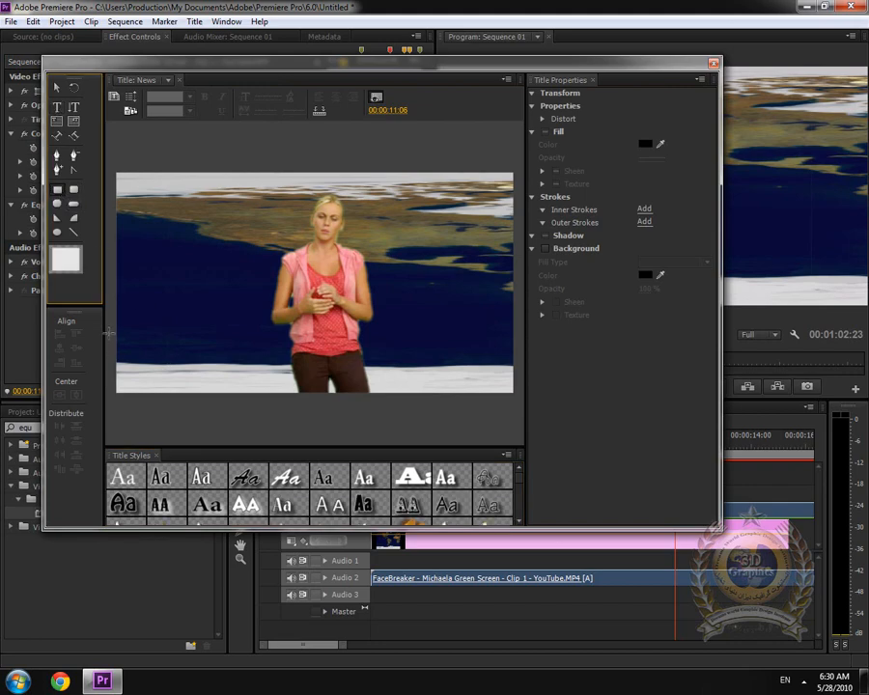
pyautogui.moveTo(108, 354)
pyautogui.mouseDown()
pyautogui.moveTo(397, 405)
pyautogui.moveTo(756, 410)
pyautogui.moveTo(787, 378)
pyautogui.moveTo(780, 381)
pyautogui.mouseUp()
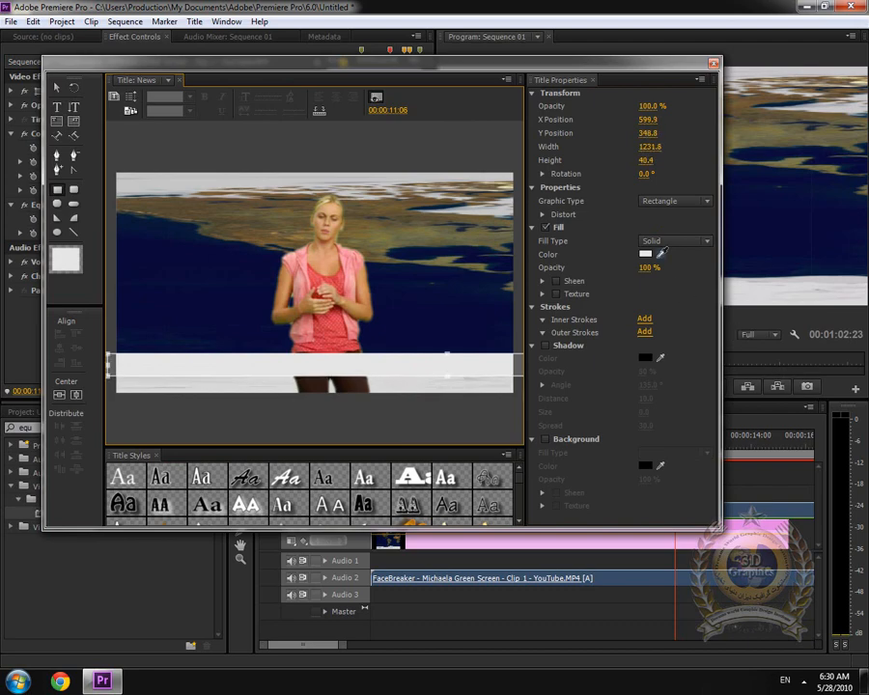
pyautogui.click(645, 253)
pyautogui.moveTo(432, 389); pyautogui.dragTo(511, 397)
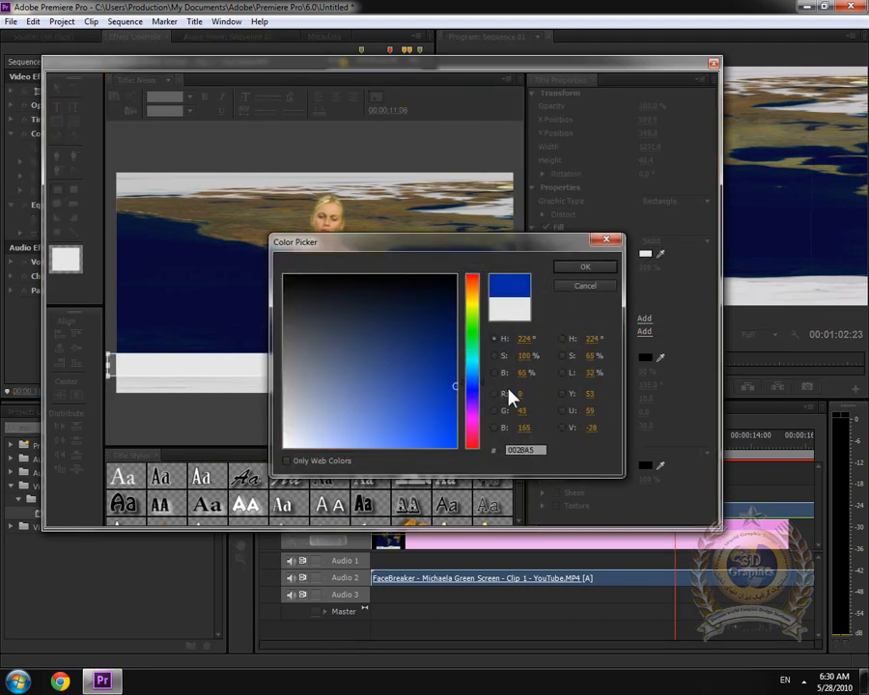
pyautogui.click(584, 266)
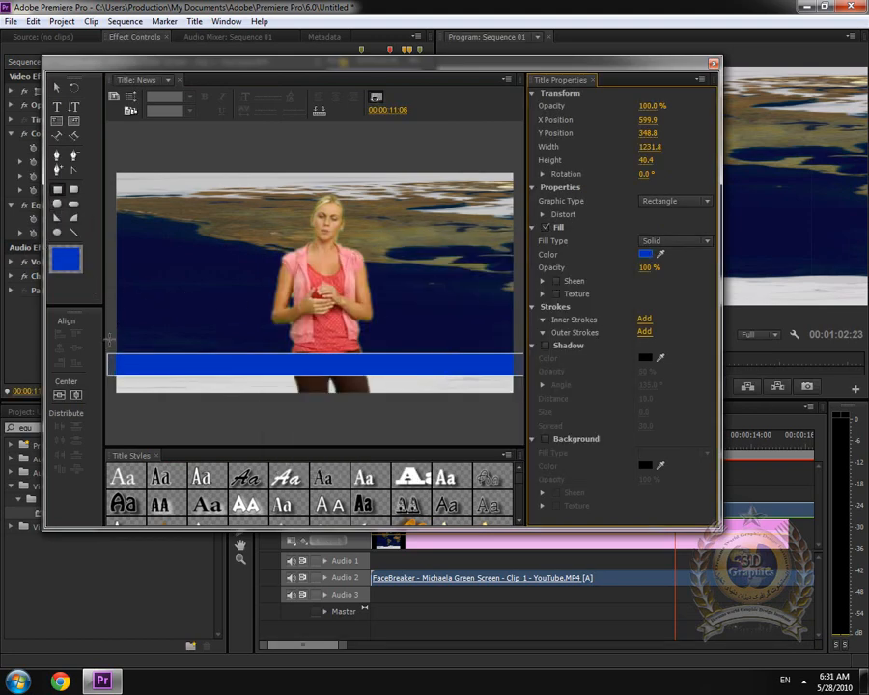
# - Draw a second bar about 1007 × 42 directly above the blue one and fill it with white
pyautogui.moveTo(111, 327); pyautogui.dragTo(663, 355)
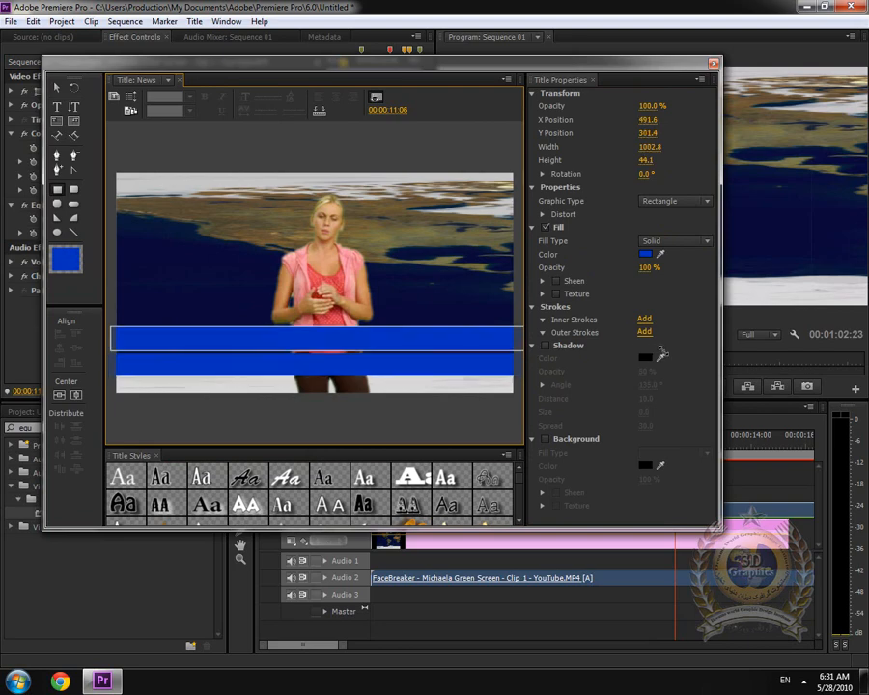
pyautogui.moveTo(663, 352); pyautogui.dragTo(665, 351)
pyautogui.click(56, 86)
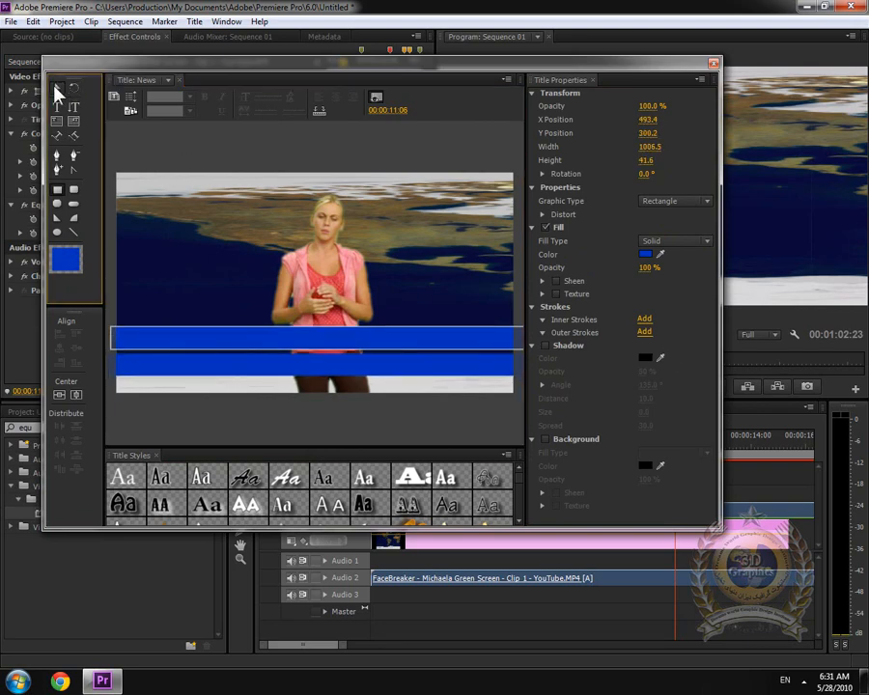
pyautogui.click(318, 340)
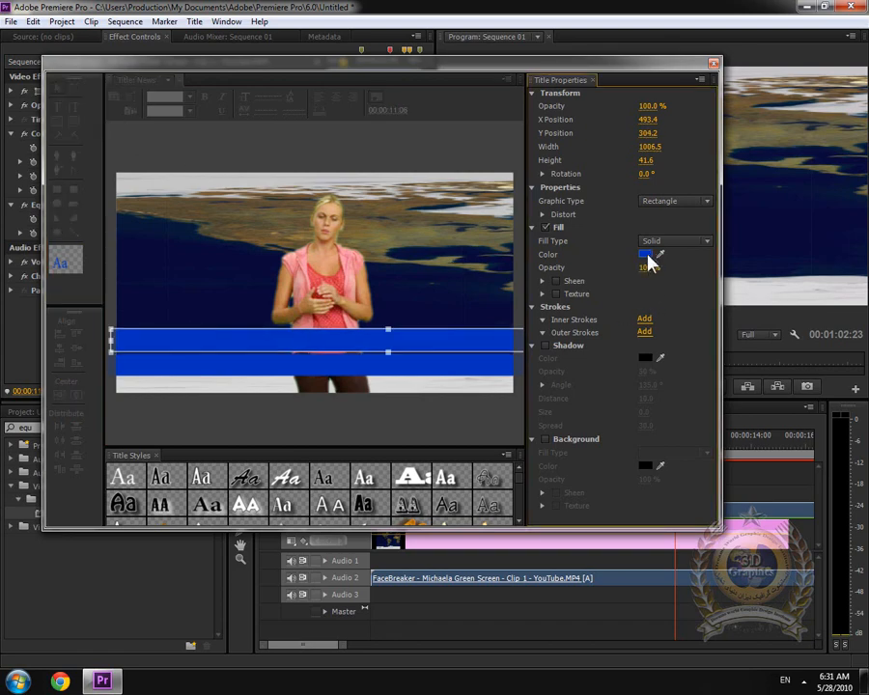
pyautogui.click(645, 255)
pyautogui.click(586, 266)
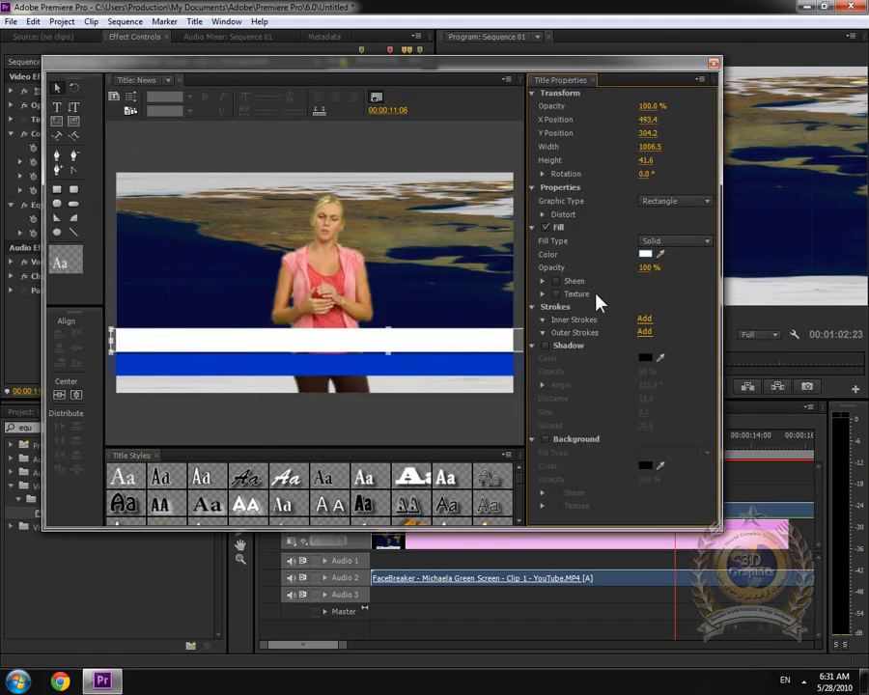
# - Close the title and place News on Video 3, extended to the end of the EarthMap.jpg clip
pyautogui.click(715, 65)
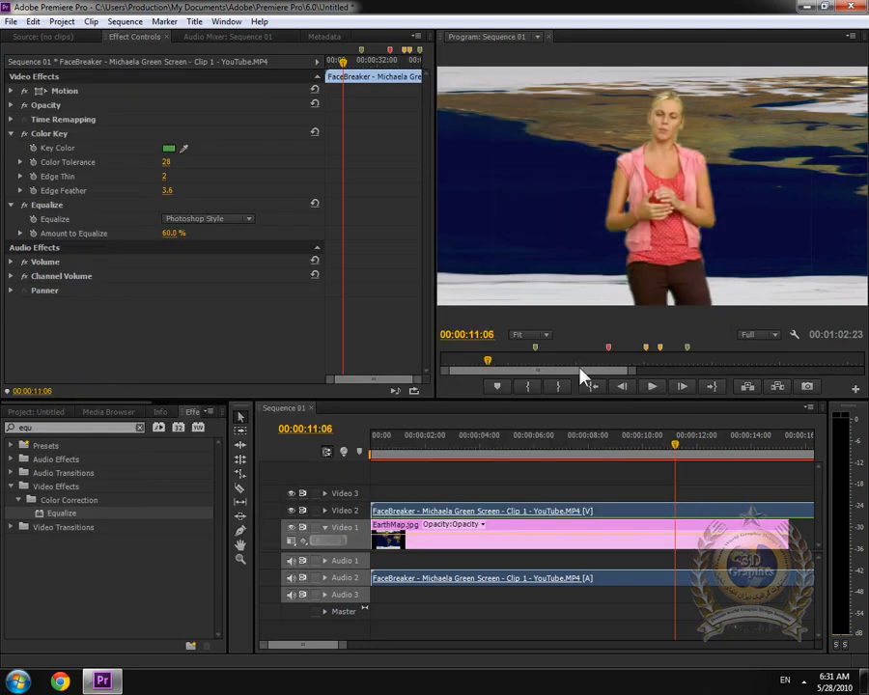
pyautogui.click(36, 411)
pyautogui.moveTo(34, 556); pyautogui.dragTo(790, 494)
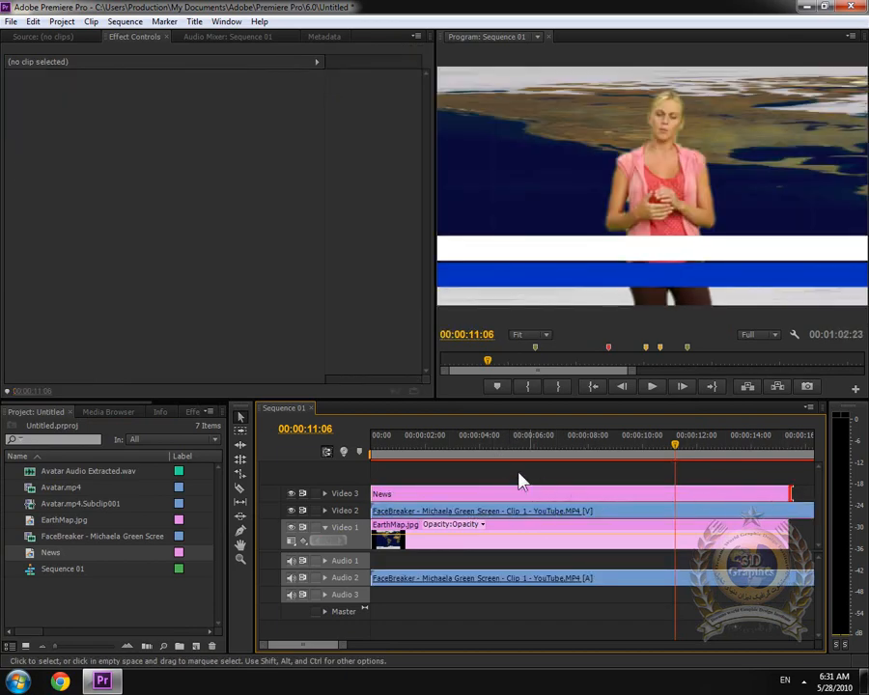
# - Create a second 720 × 400 title, also named "News"
pyautogui.click(11, 21)
pyautogui.moveTo(48, 39)
pyautogui.click(266, 127)
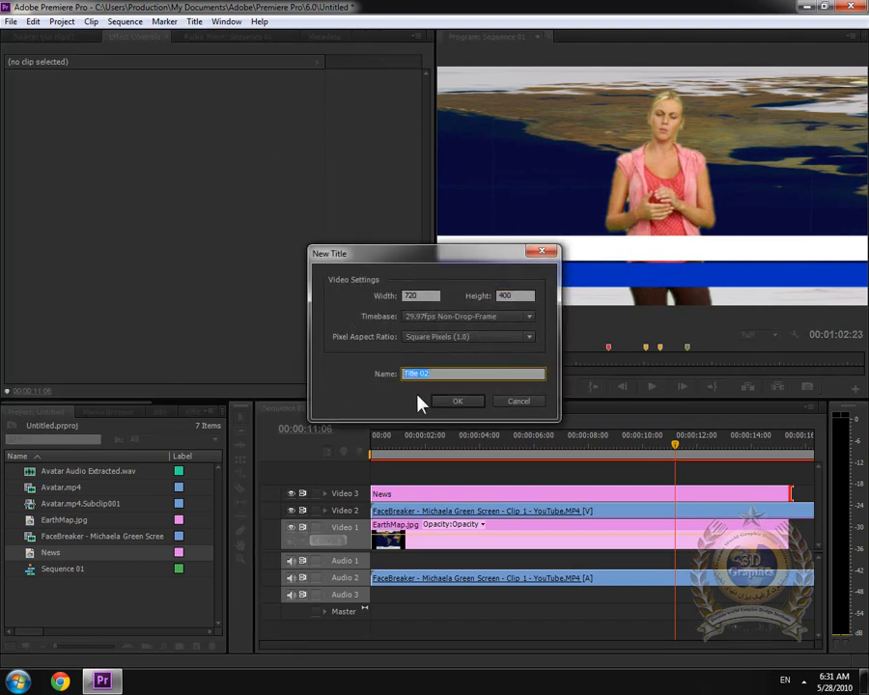
pyautogui.write('News')
pyautogui.press('Return')
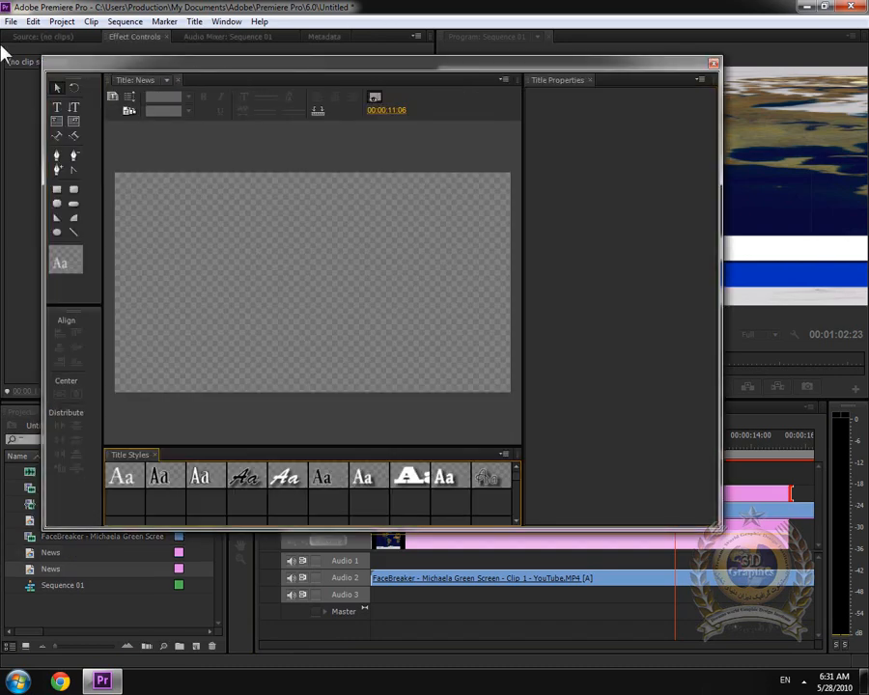
# - Add a text box about 1384 × 46 over the white bar and set its fill color to blue
pyautogui.click(57, 106)
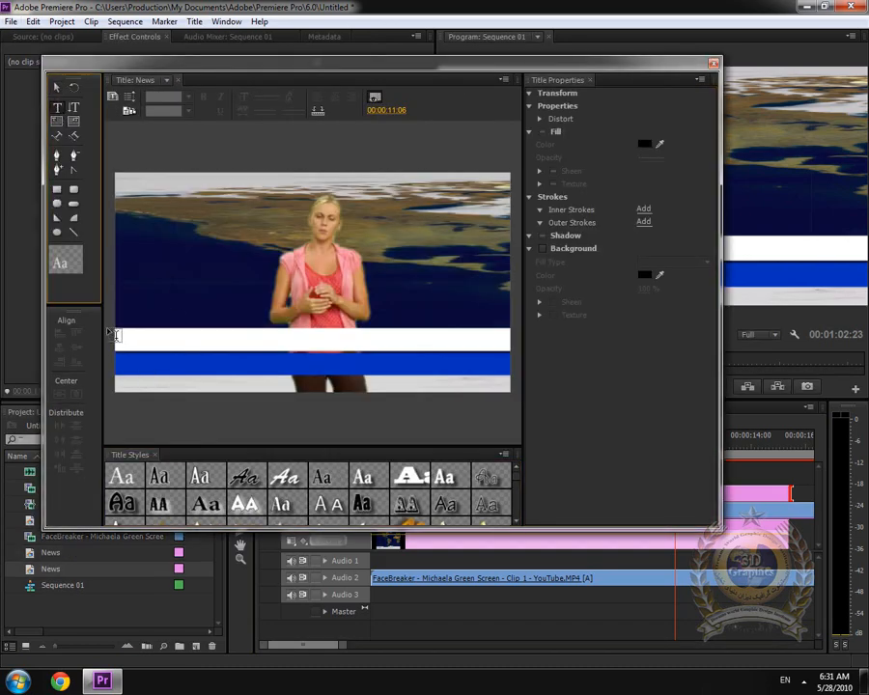
pyautogui.click(116, 333)
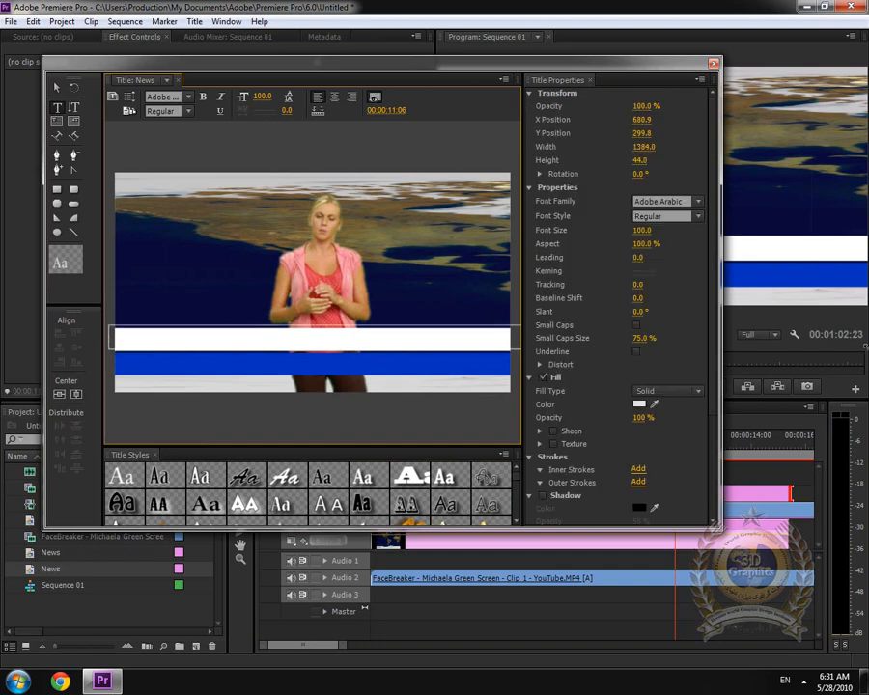
pyautogui.click(639, 404)
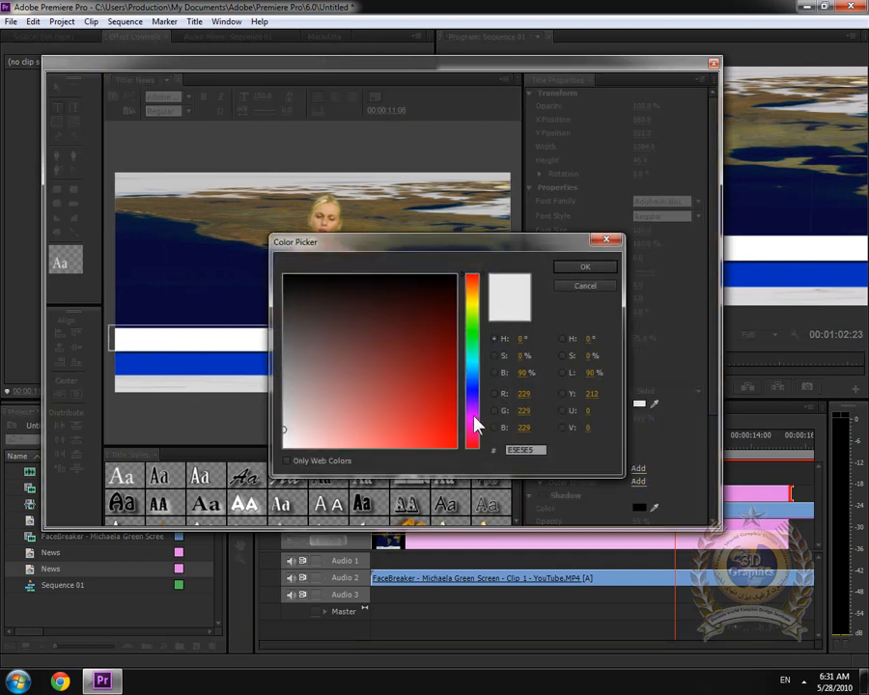
pyautogui.click(584, 288)
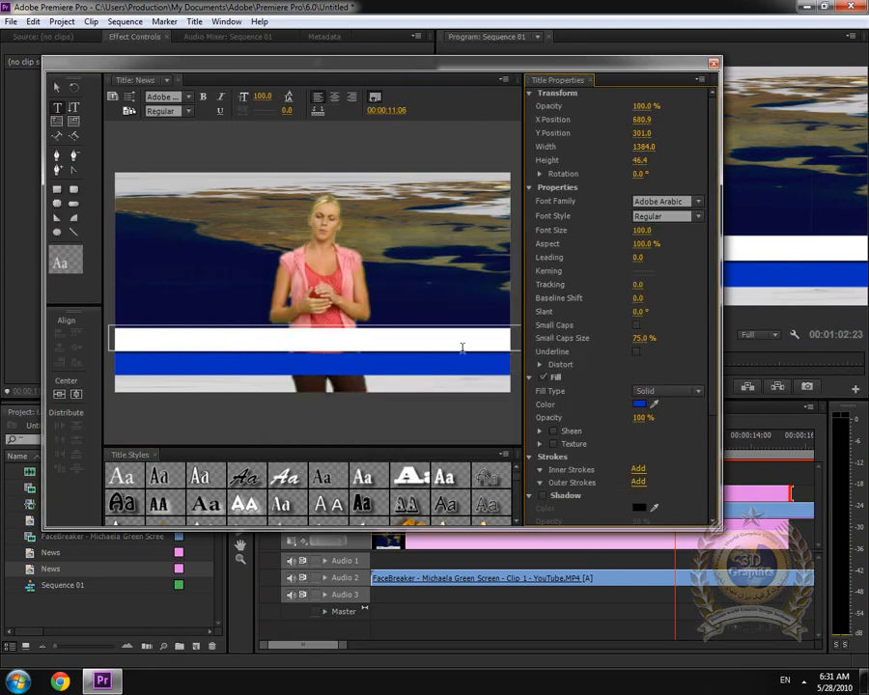
# - Fill the text box across the white bar with placeholder letters such as "asdfsadfasfs" at font size 56
pyautogui.click(393, 342)
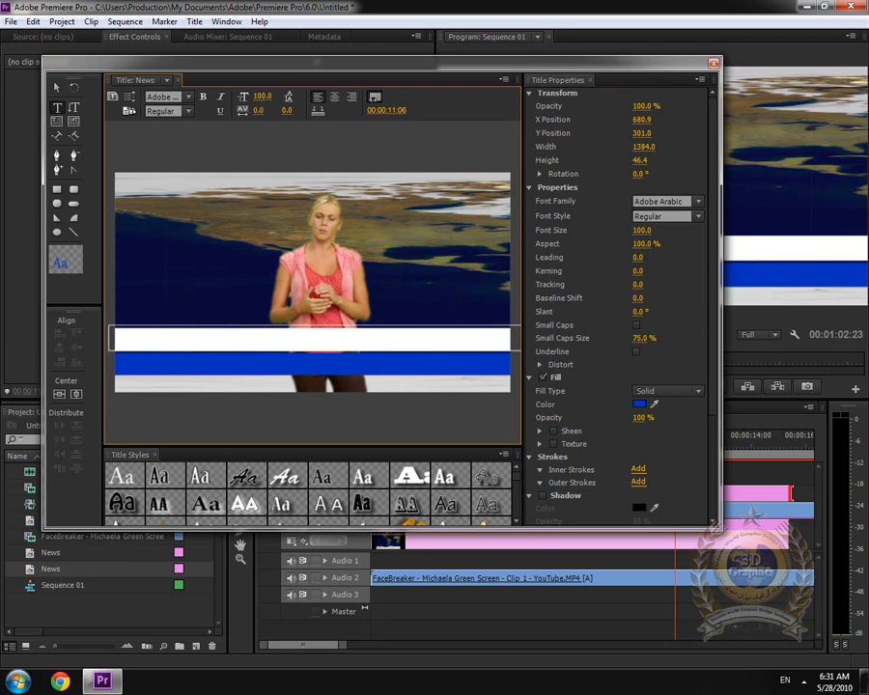
pyautogui.moveTo(261, 97); pyautogui.dragTo(253, 96)
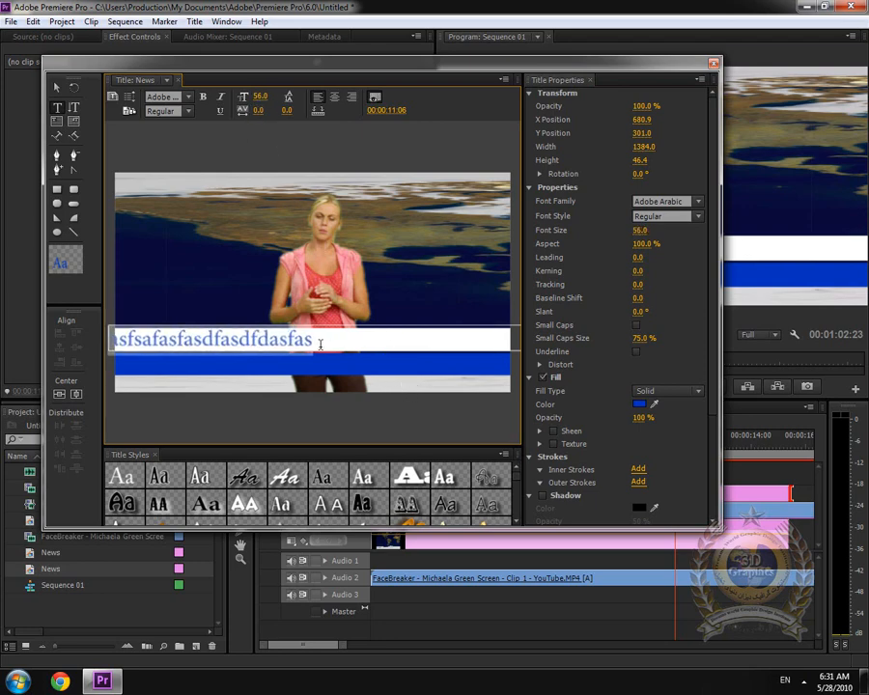
pyautogui.write('asdfsadfasfs')
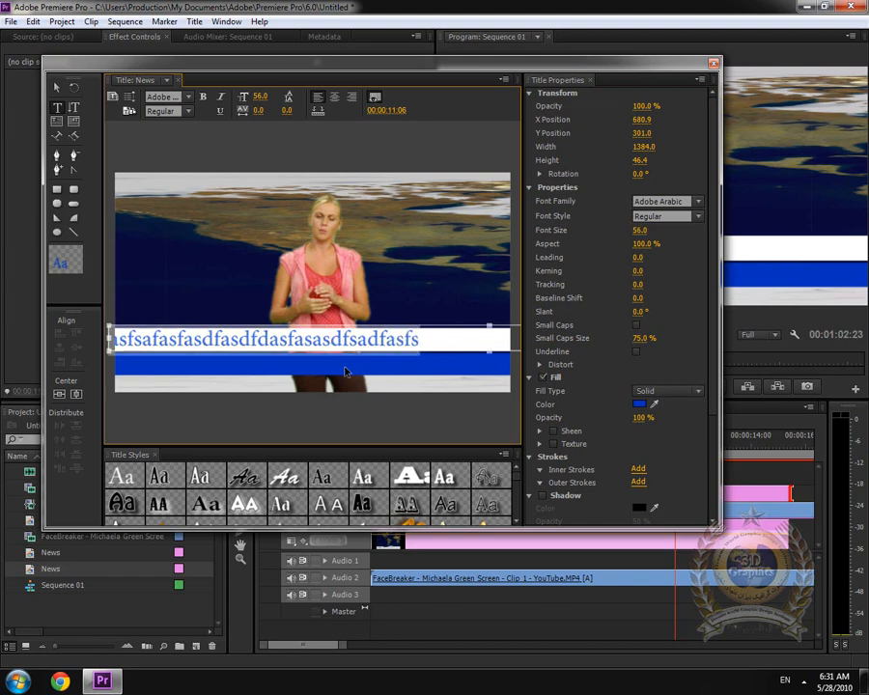
pyautogui.write('asfsafasfas')
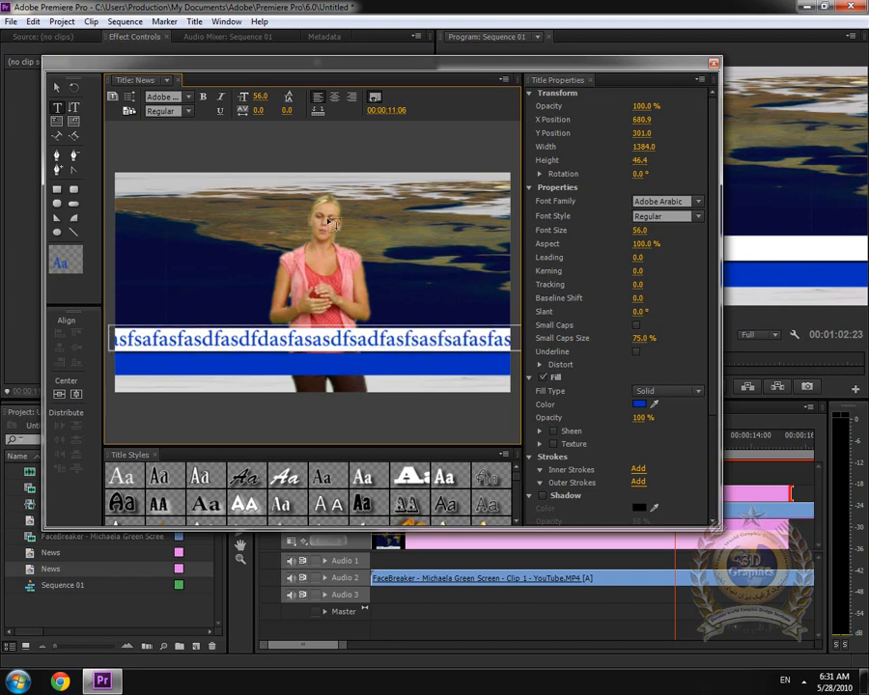
pyautogui.click(57, 87)
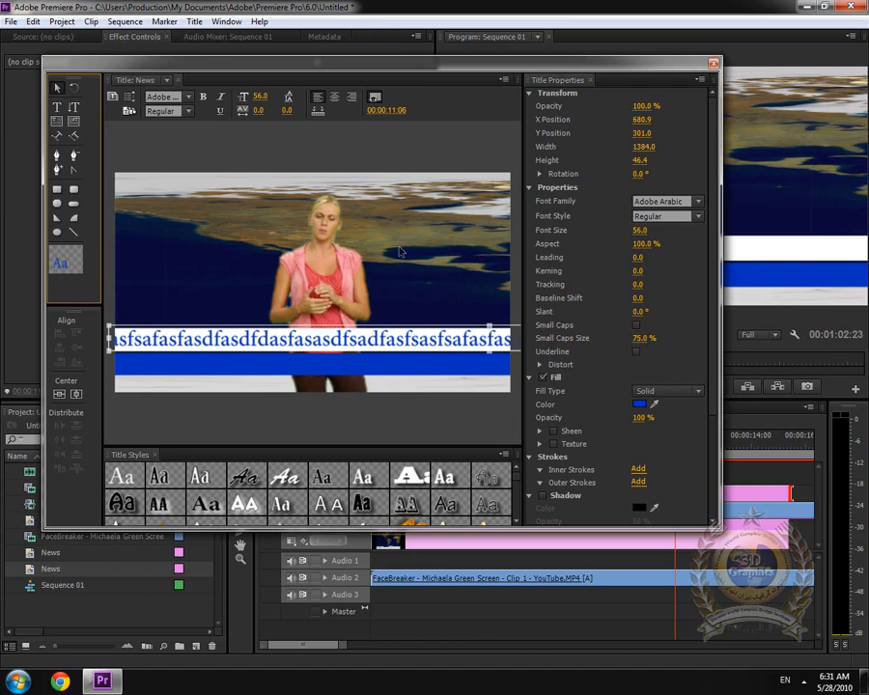
# - Make the title crawl left, with Start Off Screen and End Off Screen enabled
pyautogui.click(129, 97)
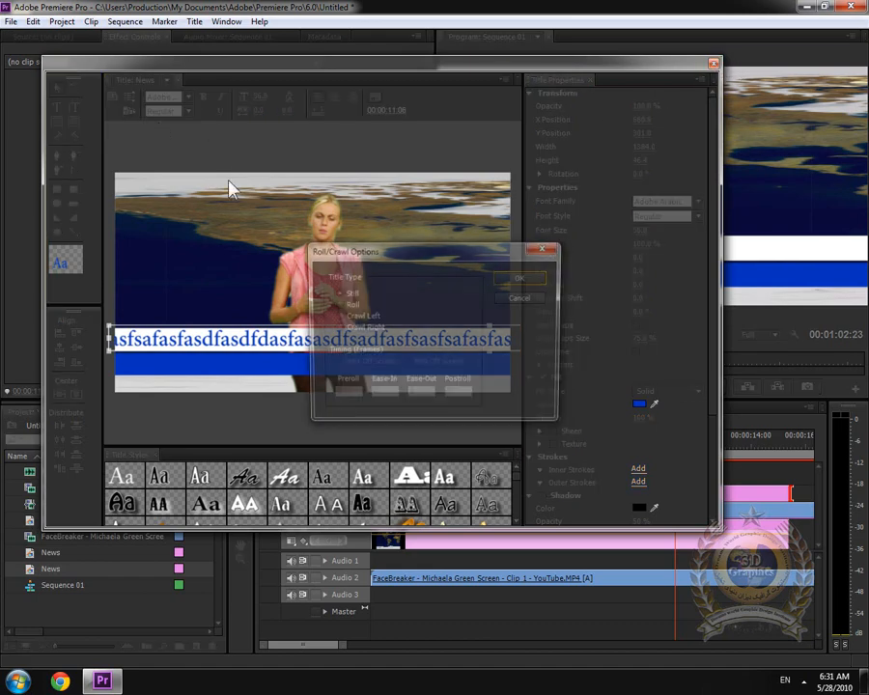
pyautogui.click(353, 319)
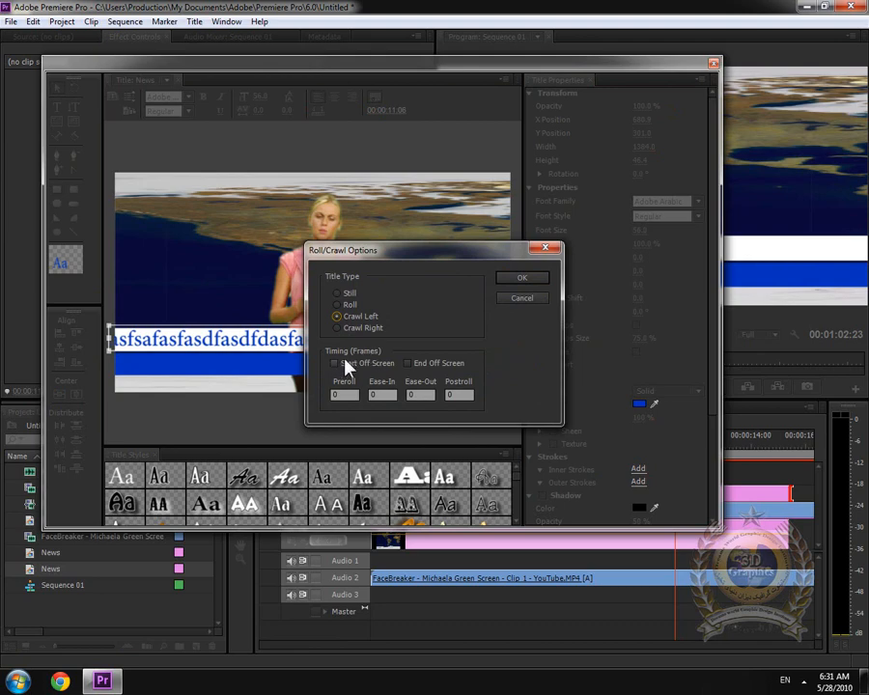
pyautogui.click(336, 363)
pyautogui.click(408, 363)
pyautogui.click(521, 278)
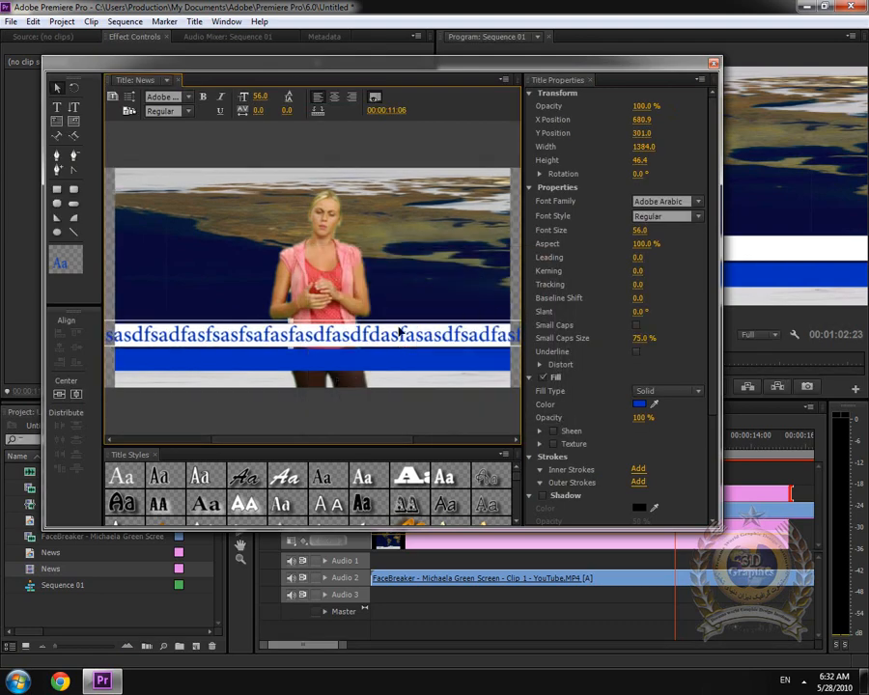
# - Duplicate the text line onto the blue bar and color the copy with white sampled from the image
pyautogui.moveTo(368, 336); pyautogui.dragTo(353, 366)
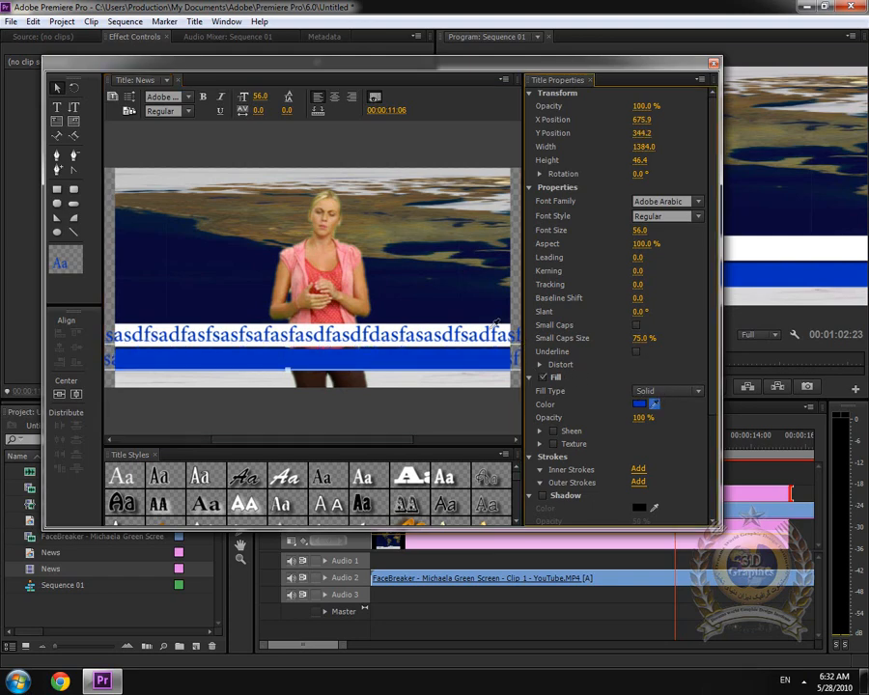
pyautogui.moveTo(658, 400); pyautogui.dragTo(510, 388)
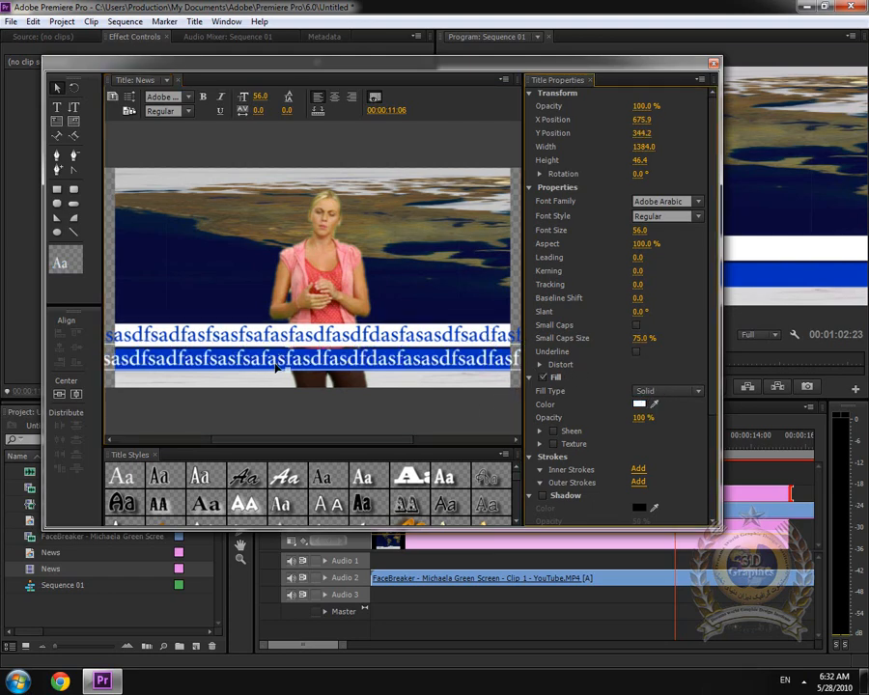
# - Change the title type to Crawl Right with the lower text line selected
pyautogui.click(129, 98)
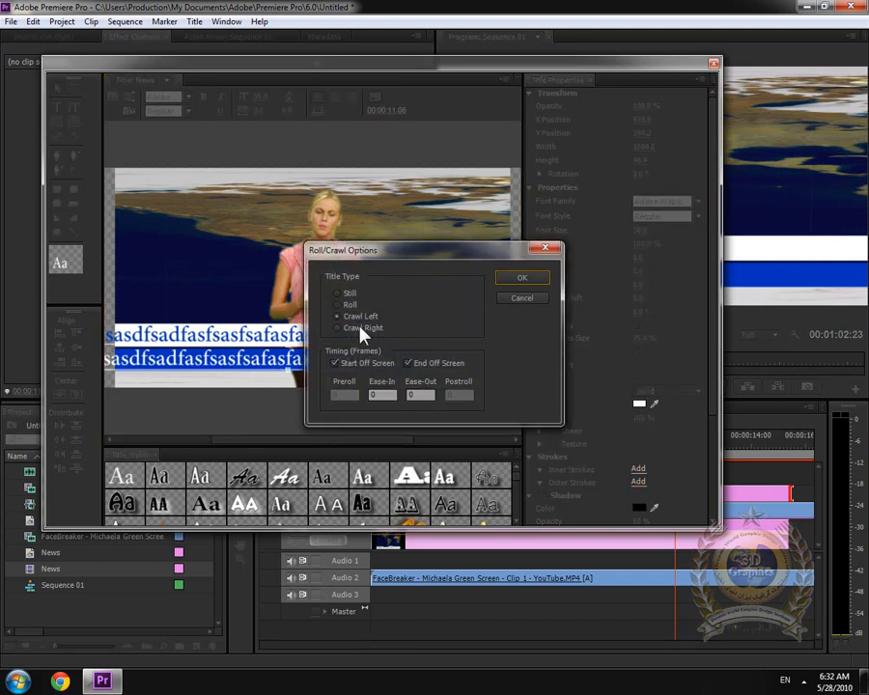
pyautogui.click(361, 328)
pyautogui.click(521, 279)
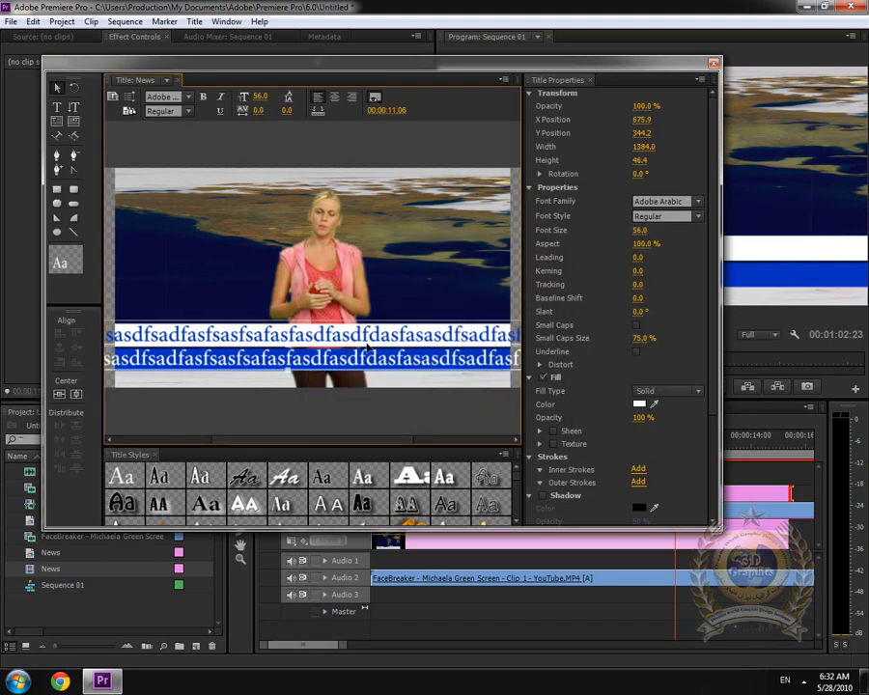
pyautogui.click(129, 97)
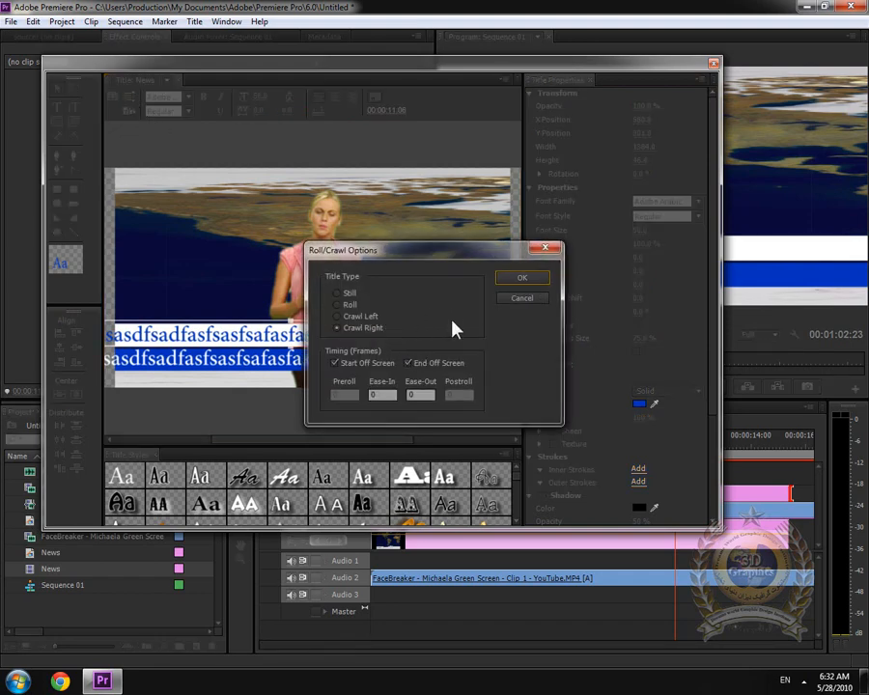
pyautogui.click(359, 315)
pyautogui.click(528, 300)
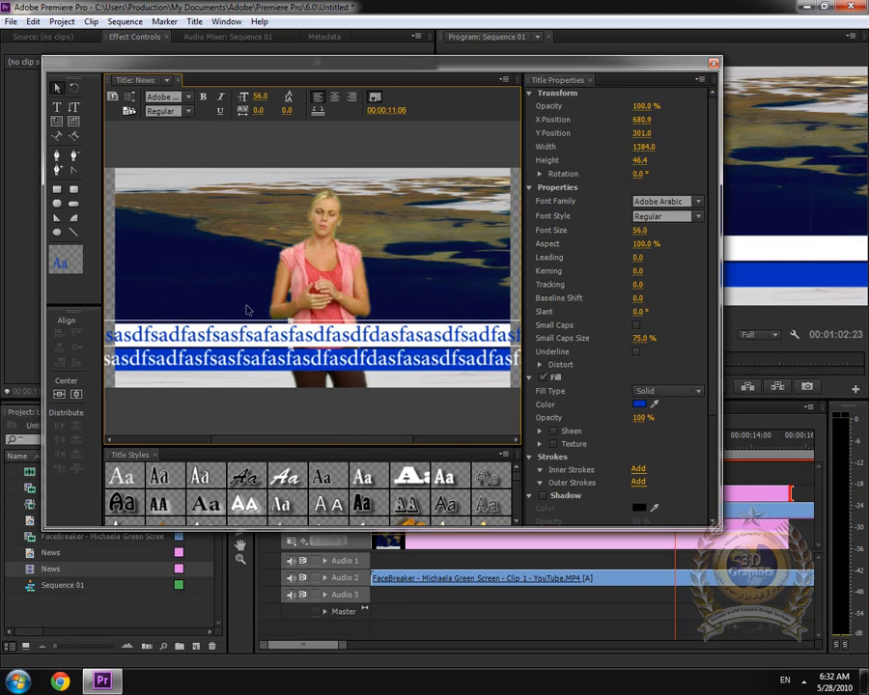
# - Delete the text line on the blue bar and set the title type to Crawl Left with the white bar's text selected
pyautogui.click(230, 370)
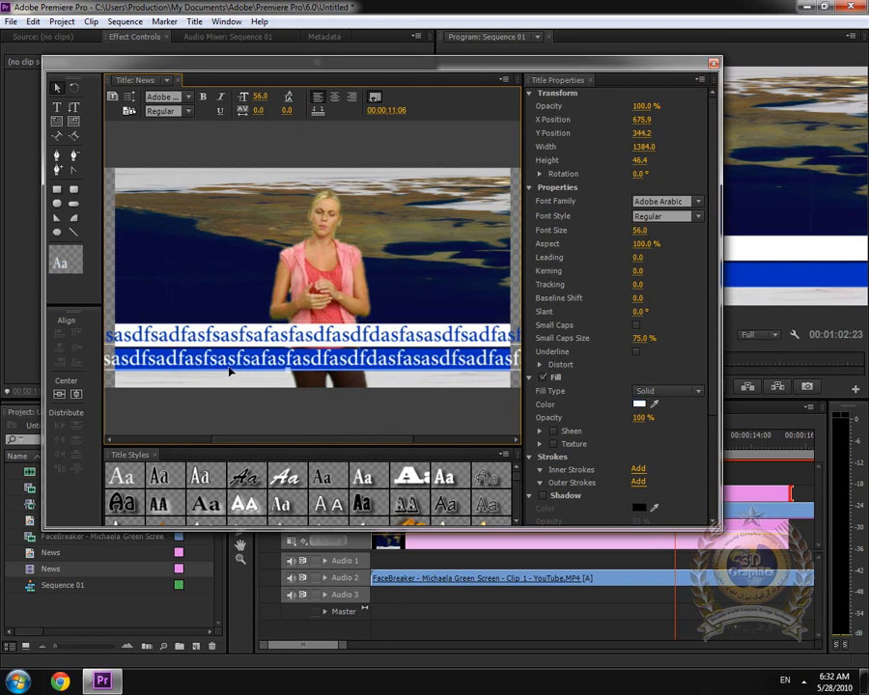
pyautogui.press('Delete')
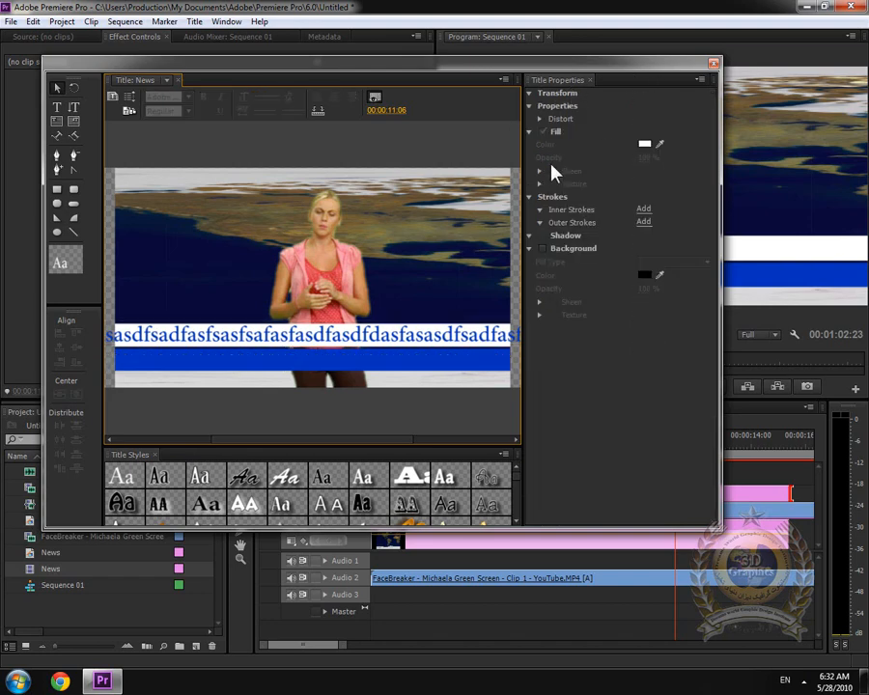
pyautogui.click(334, 329)
pyautogui.click(131, 98)
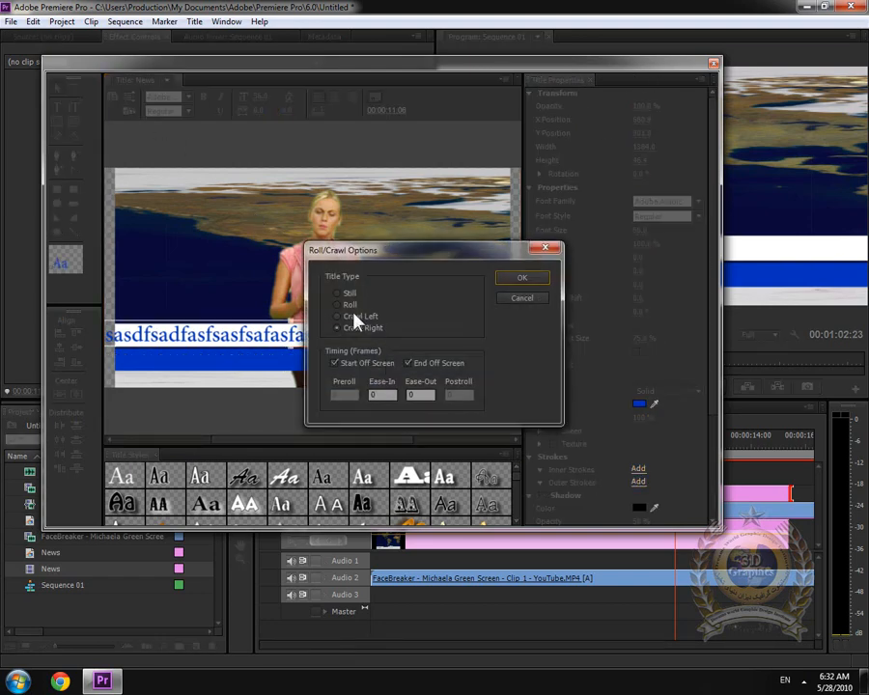
pyautogui.click(354, 317)
pyautogui.click(523, 278)
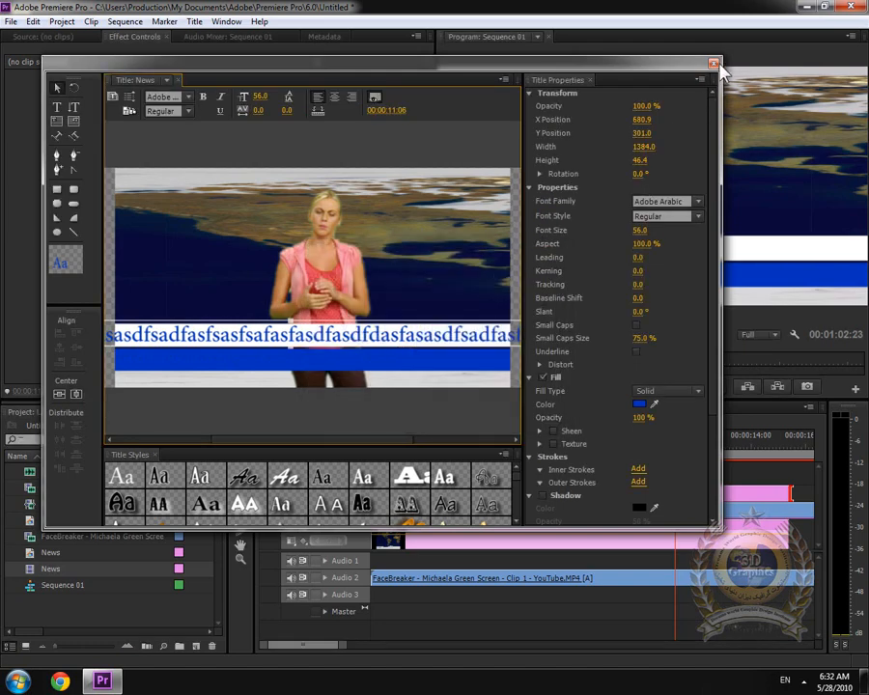
# - Close the title and place the News crawl title on Video 4 at the start of the sequence
pyautogui.click(713, 65)
pyautogui.moveTo(44, 569); pyautogui.dragTo(390, 486)
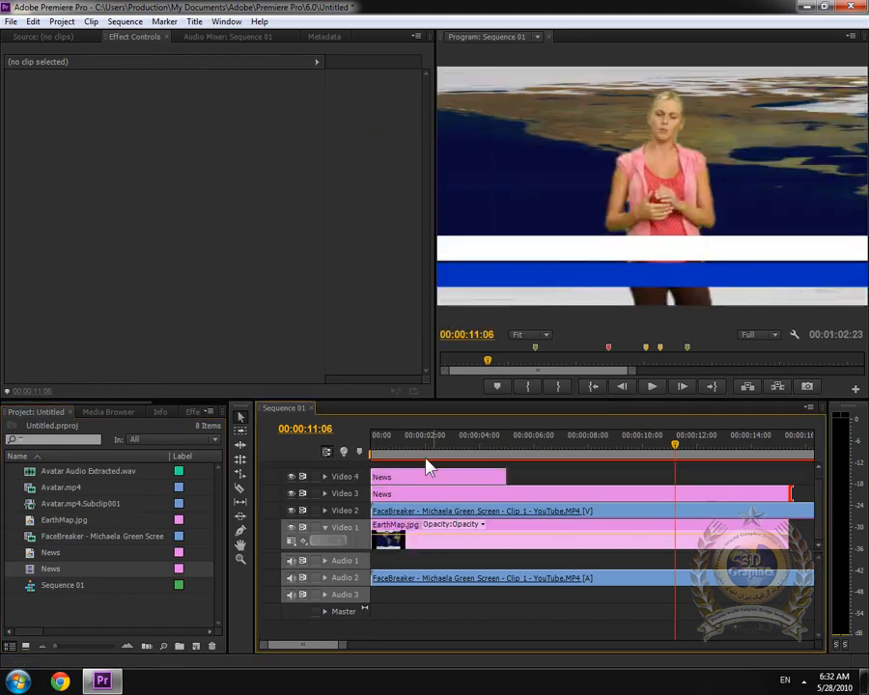
pyautogui.doubleClick(48, 607)
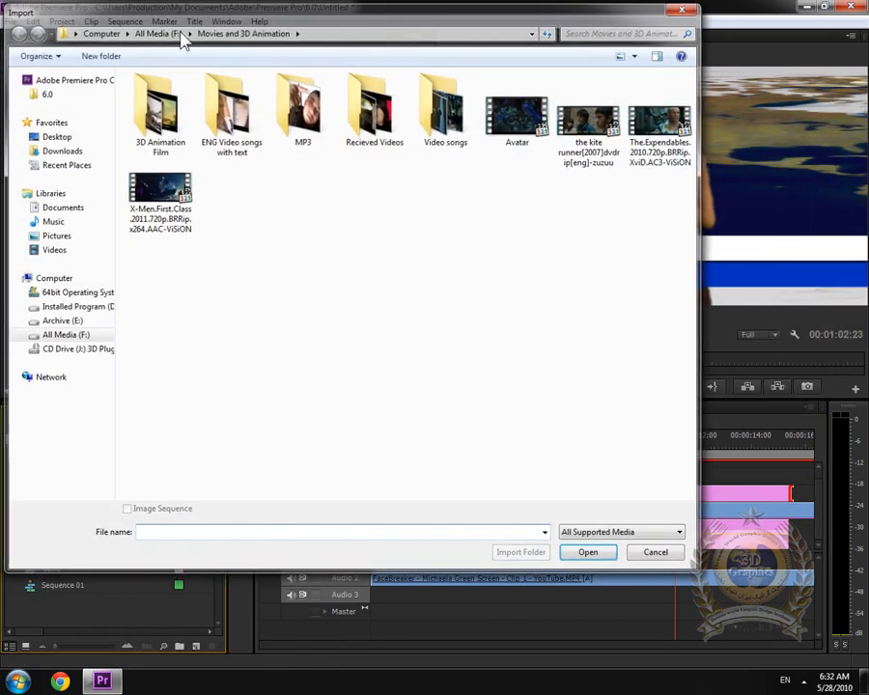
pyautogui.press('Escape')
# - Create a new title with the default settings
pyautogui.click(10, 21)
pyautogui.moveTo(39, 37)
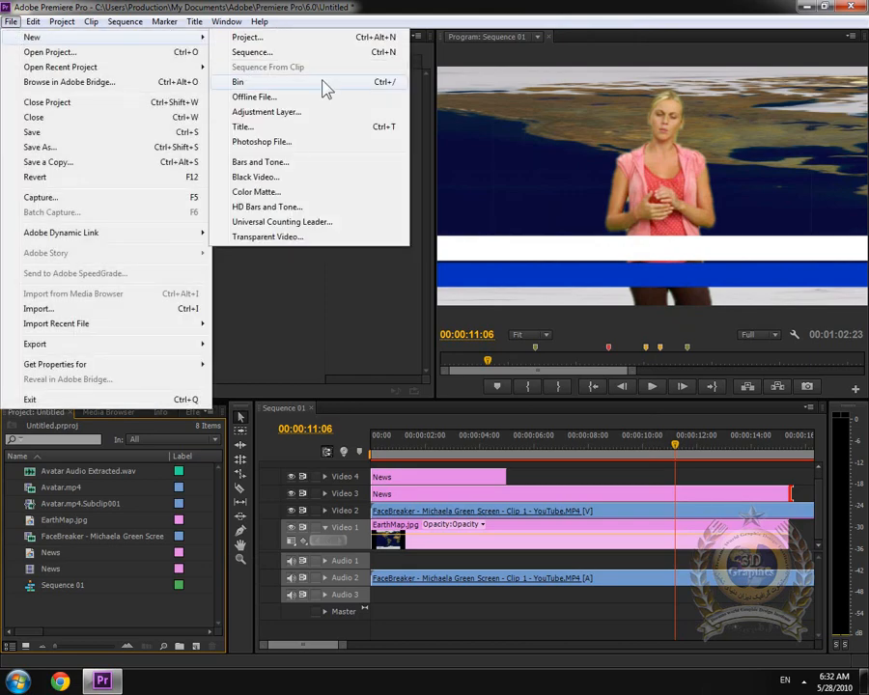
pyautogui.click(251, 129)
pyautogui.click(452, 396)
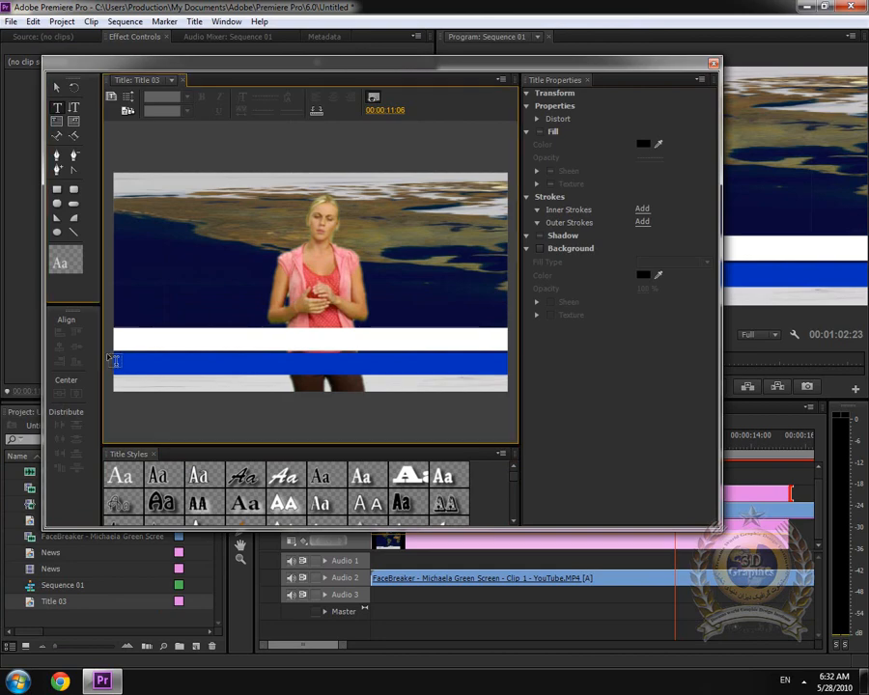
pyautogui.moveTo(109, 355); pyautogui.dragTo(519, 374)
pyautogui.click(332, 365)
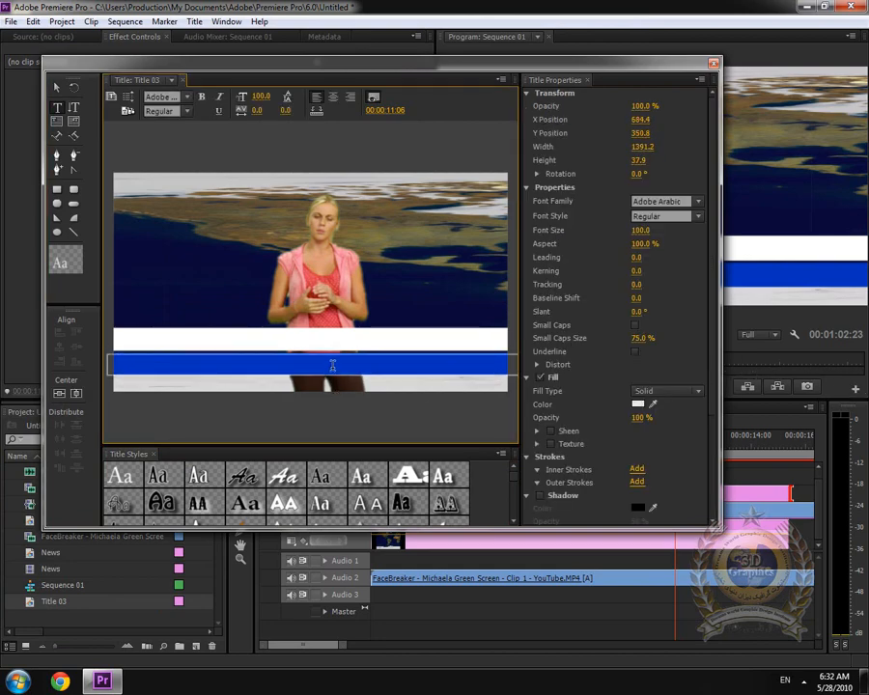
pyautogui.press('Escape')
pyautogui.click(311, 214)
pyautogui.click(239, 367)
pyautogui.press('Escape')
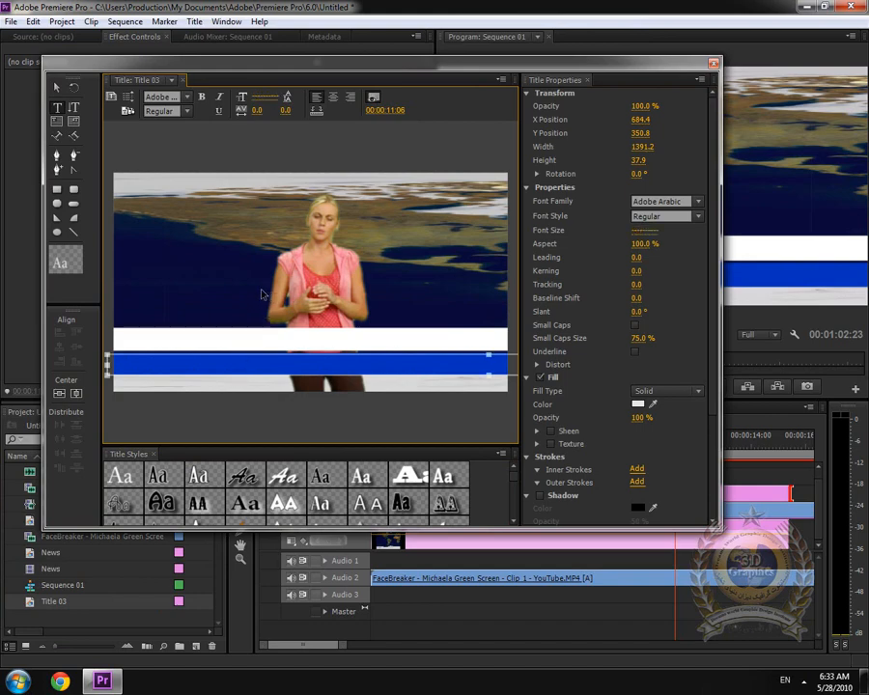
pyautogui.click(259, 256)
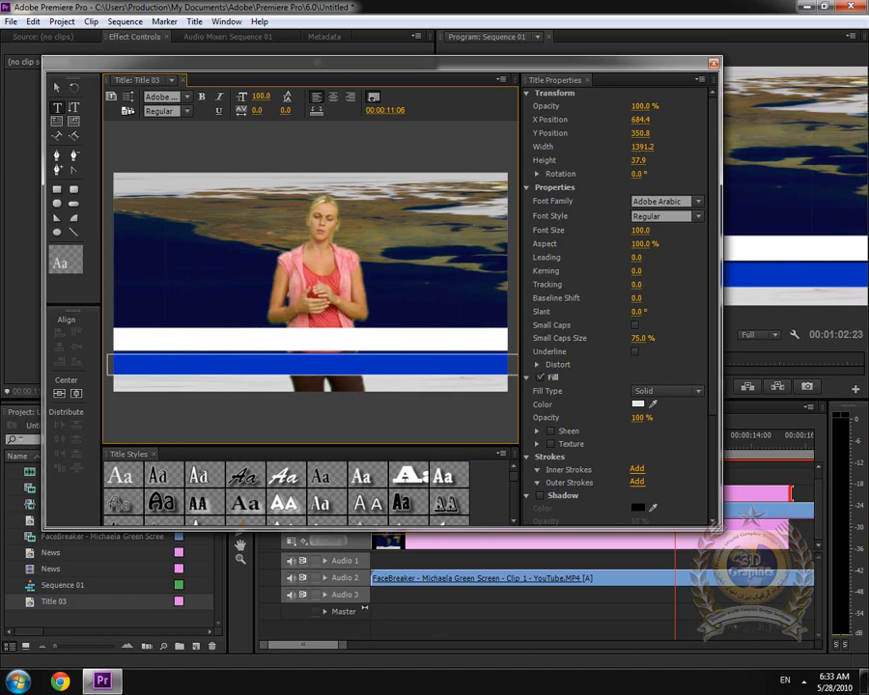
pyautogui.write('26')
pyautogui.press('Return')
pyautogui.click(57, 87)
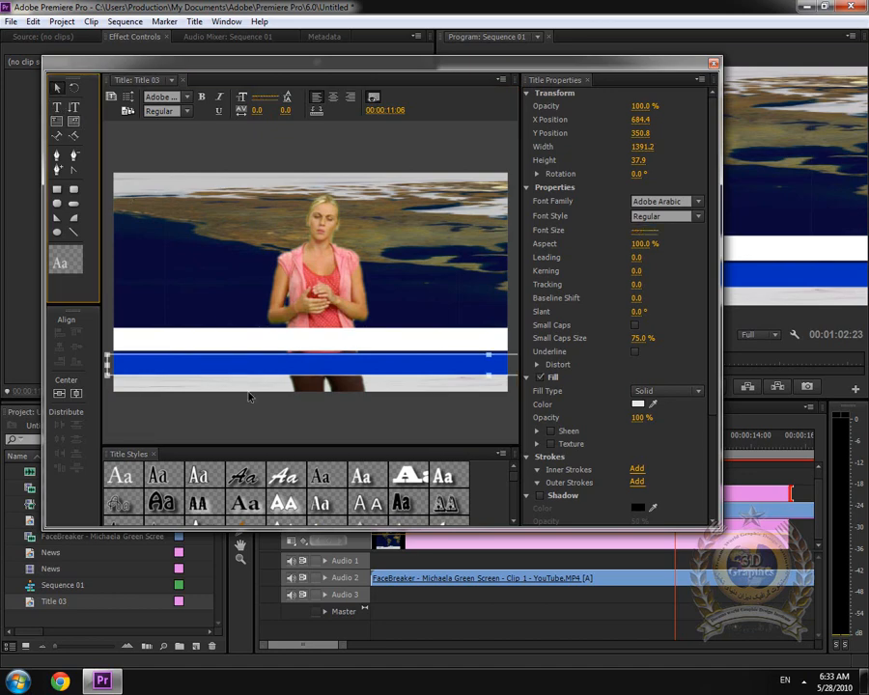
pyautogui.click(249, 396)
# - Add a text box about 1332 wide and 43 high over the blue bar, filled with repeated "fdsfasfsfsa" at font size 41
pyautogui.click(57, 106)
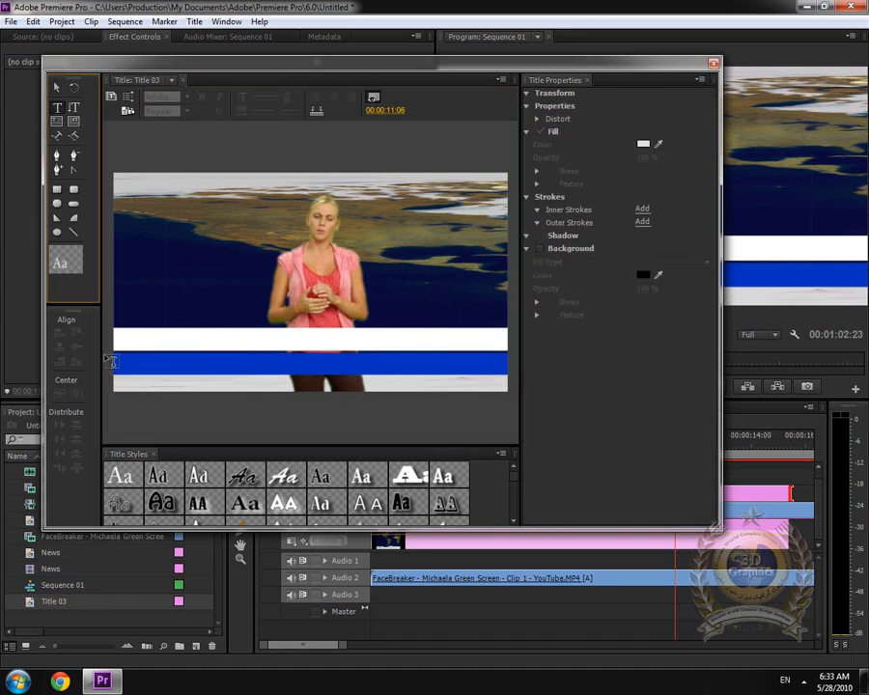
pyautogui.click(110, 362)
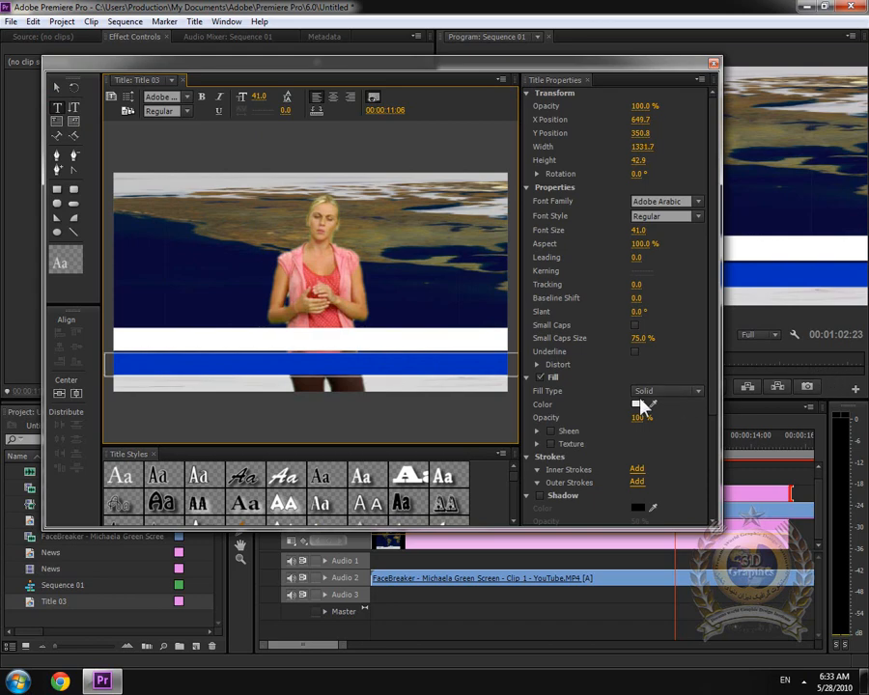
pyautogui.write('fdsfasfsfs')
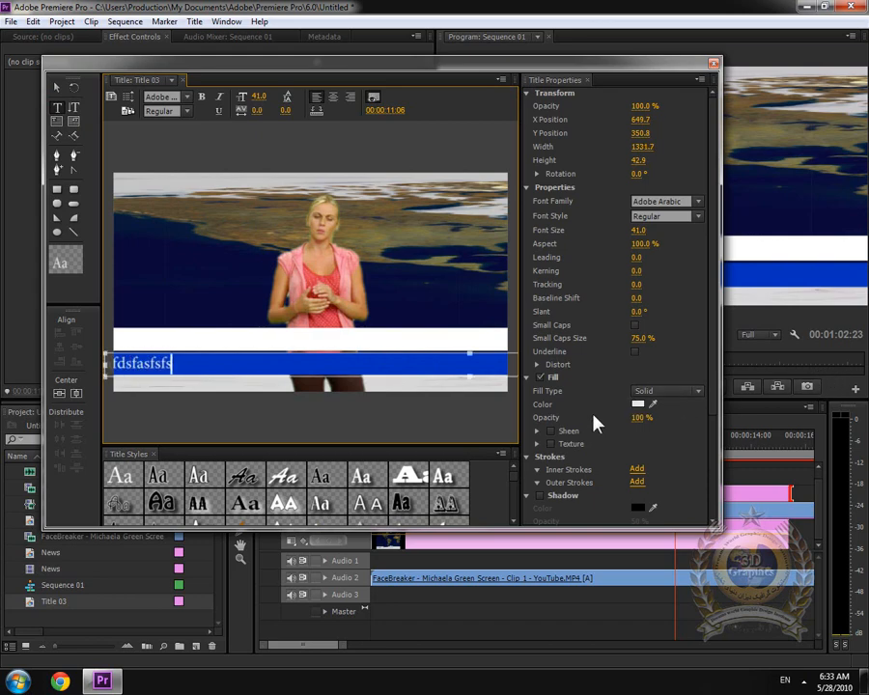
pyautogui.write('afdsfasfsfsafdsfasfsfsafdsfasfsfsafdsfasfsfsafdsfasfs')
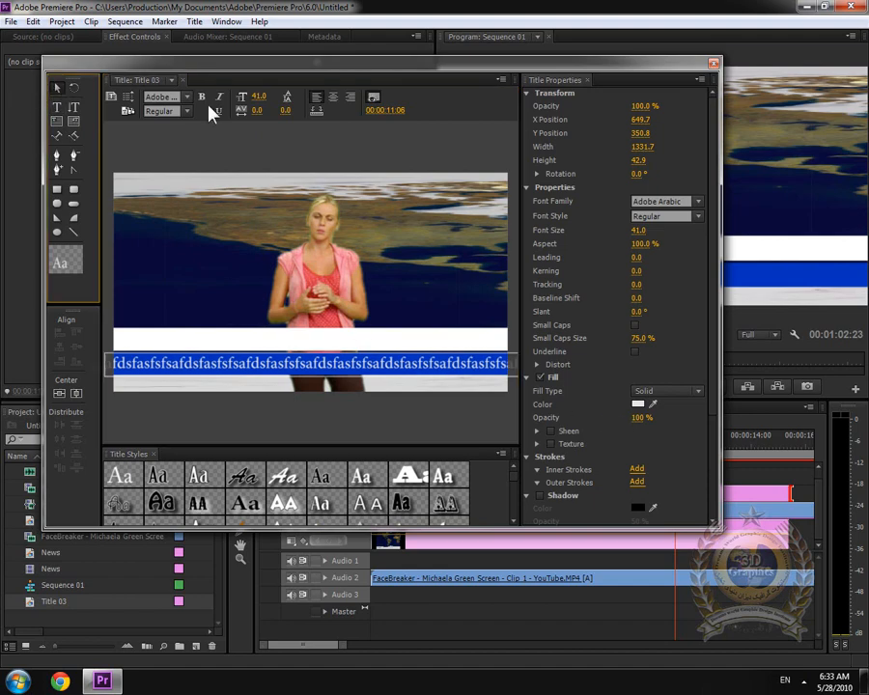
# - Make the blue bar's title crawl right, with Start Off Screen and End Off Screen enabled
pyautogui.click(374, 96)
pyautogui.click(366, 332)
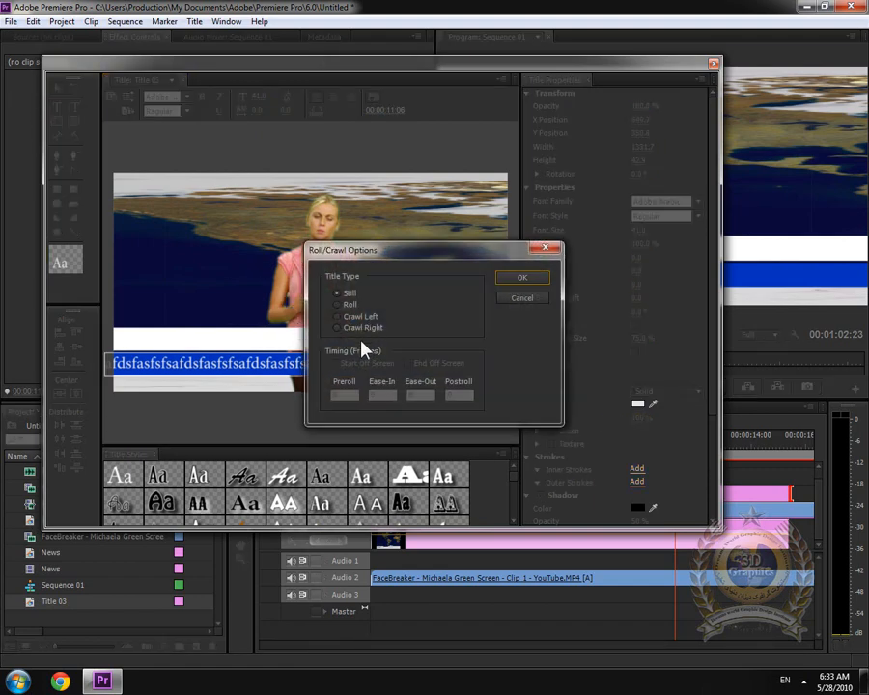
pyautogui.click(365, 364)
pyautogui.click(425, 363)
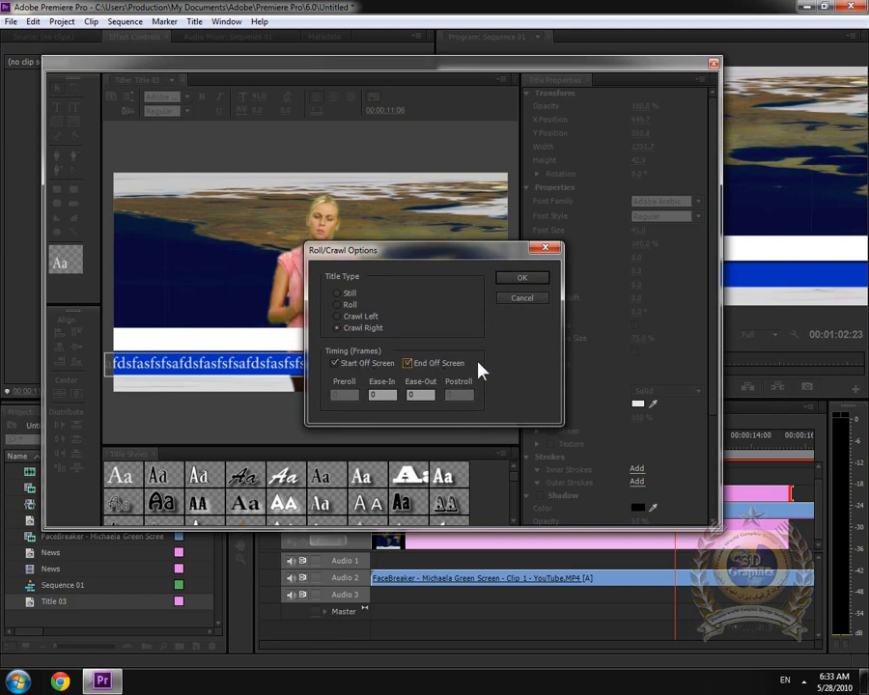
pyautogui.click(522, 280)
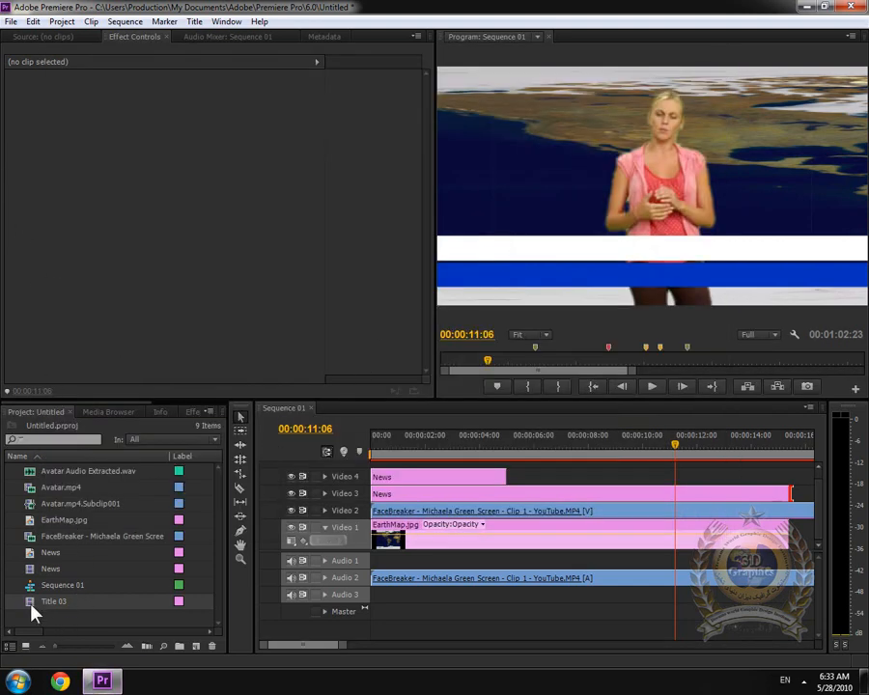
# - Place Title 03 on a new track above Video 4 at the sequence start and preview both crawls from the beginning
pyautogui.moveTo(31, 602); pyautogui.dragTo(372, 470)
pyautogui.moveTo(457, 450); pyautogui.dragTo(327, 452)
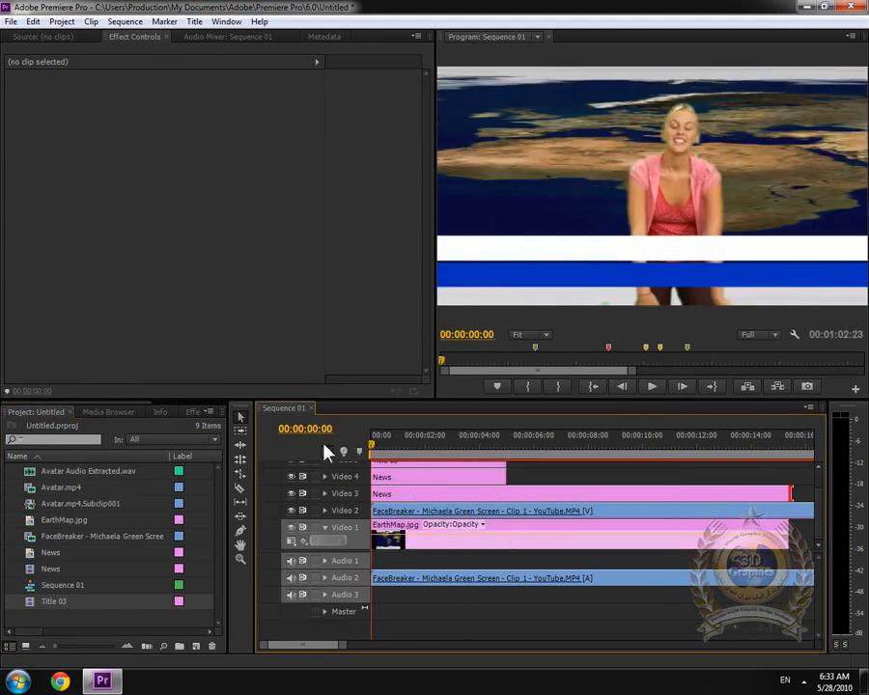
pyautogui.click(653, 388)
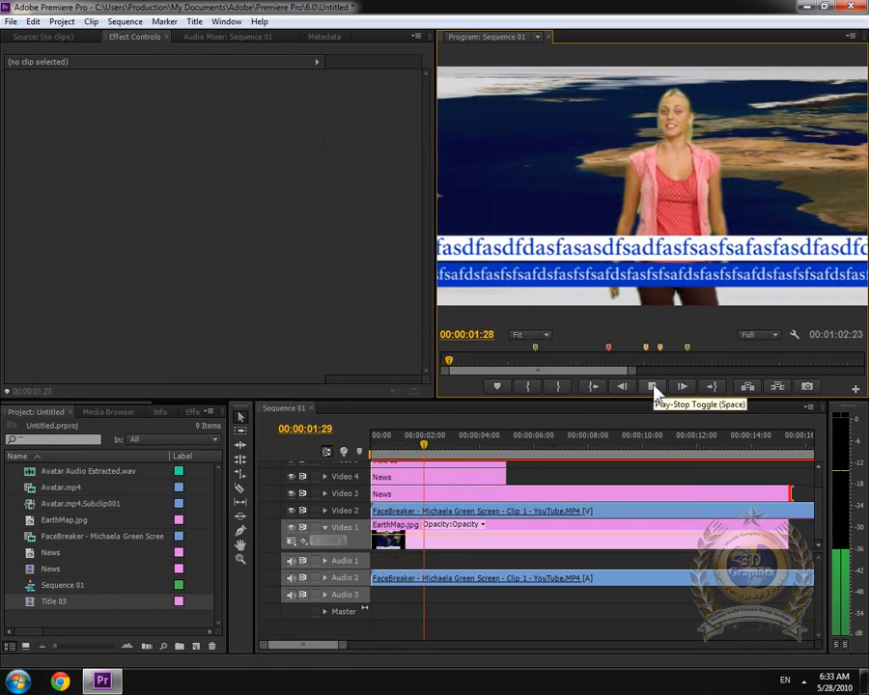
pyautogui.click(653, 387)
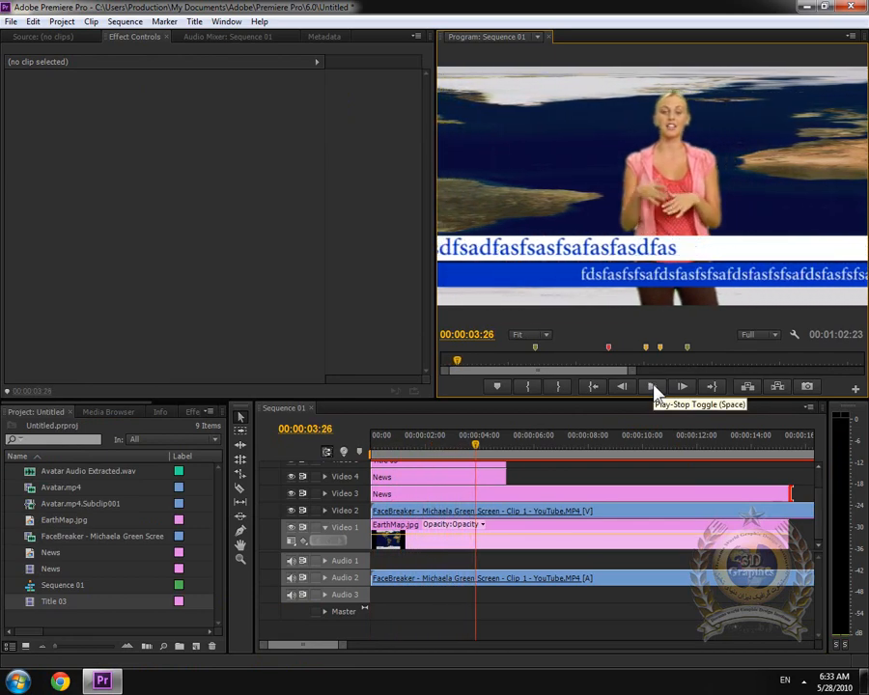
# - Extend the Title 03 and News crawl clips to nearly the end of the EarthMap.jpg clip and preview the sequence from the start
pyautogui.moveTo(500, 465); pyautogui.dragTo(778, 466)
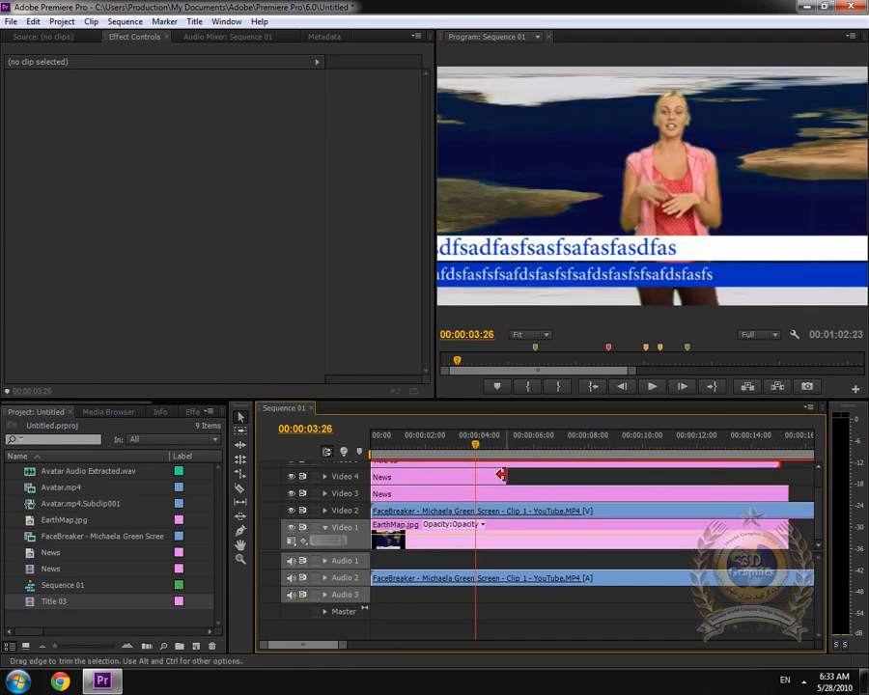
pyautogui.moveTo(504, 475); pyautogui.dragTo(777, 474)
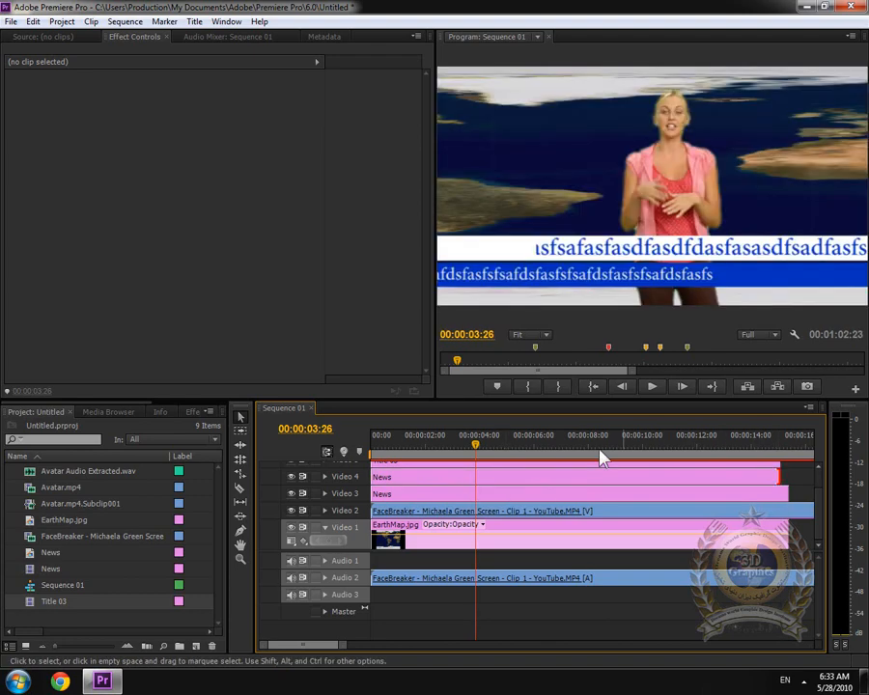
pyautogui.moveTo(515, 441); pyautogui.dragTo(345, 454)
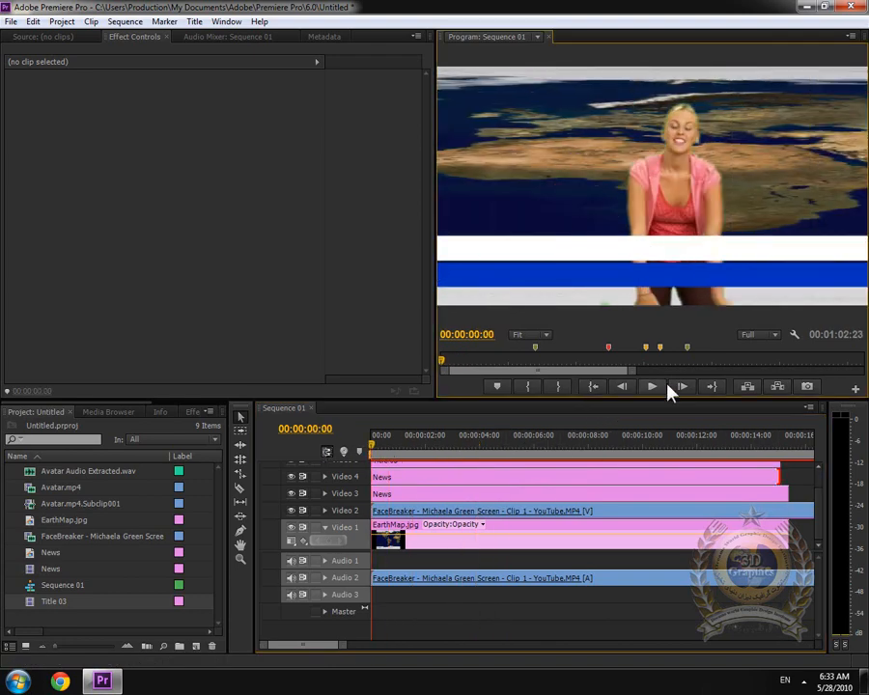
pyautogui.click(660, 387)
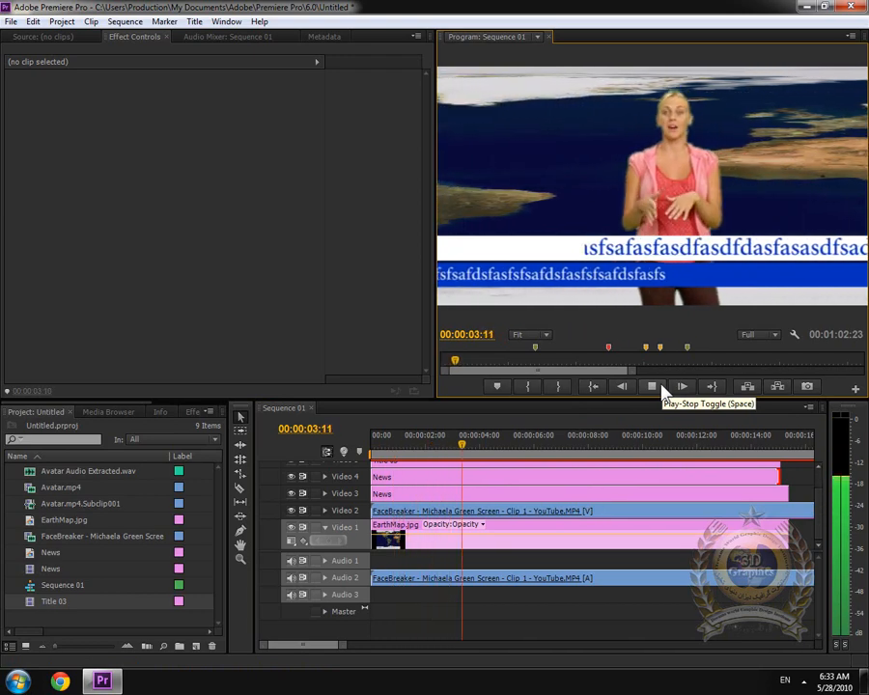
pyautogui.click(661, 389)
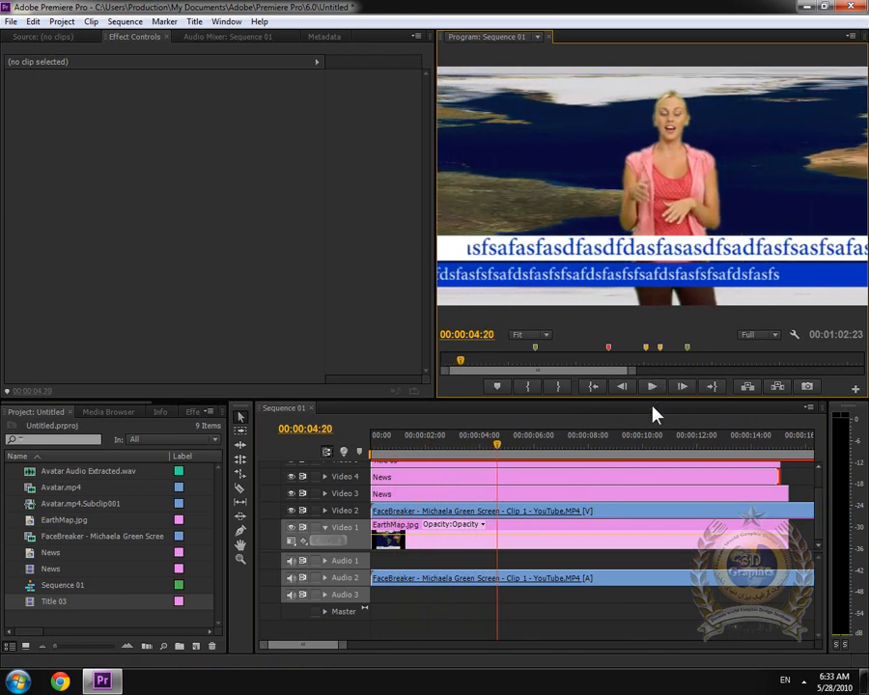
pyautogui.click(661, 387)
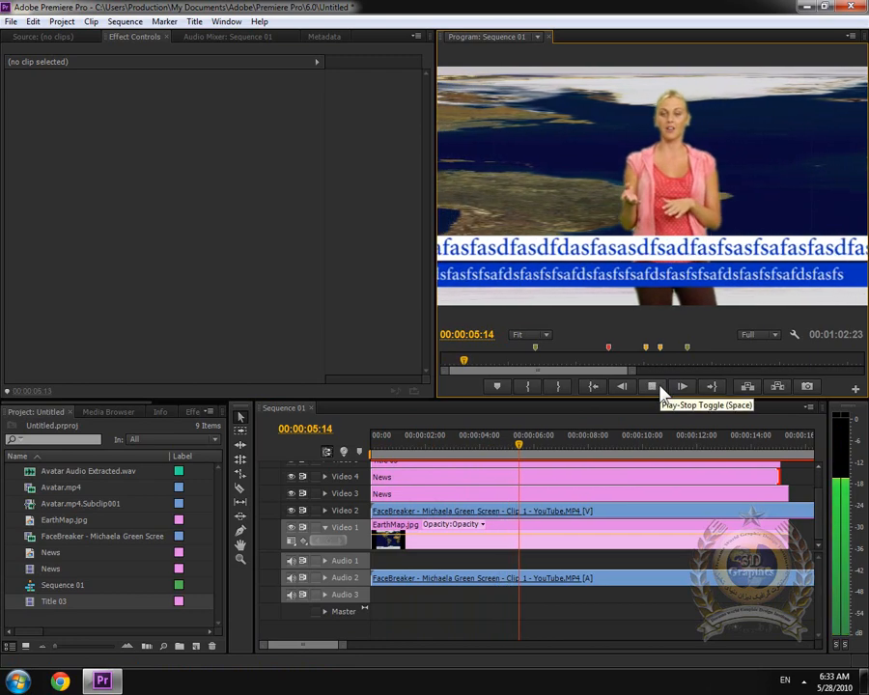
pyautogui.click(661, 387)
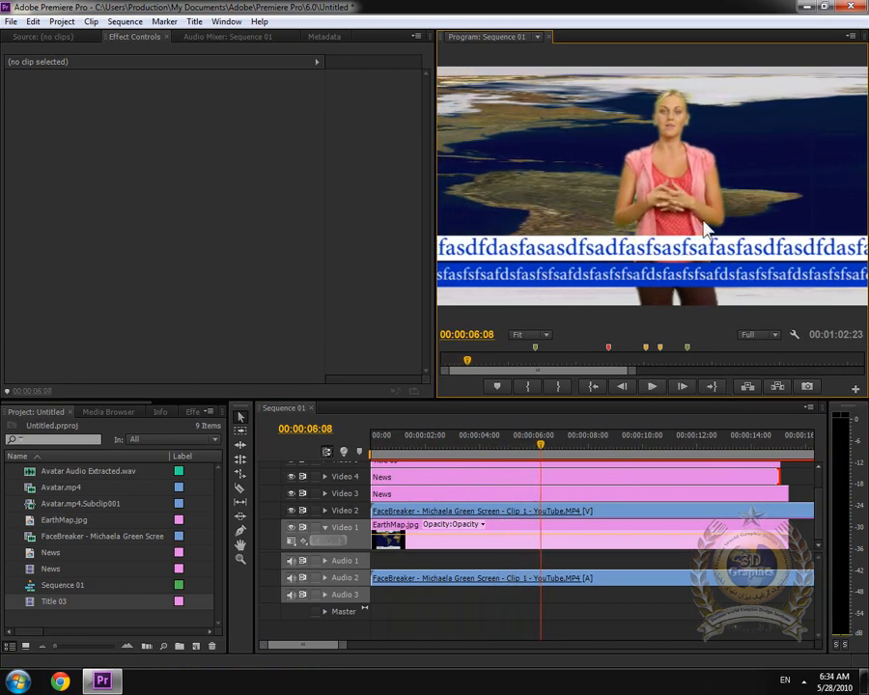
# - Import the Untitled-1 logo image from the Documents library and bring the timeline's upper video tracks into view
pyautogui.doubleClick(95, 621)
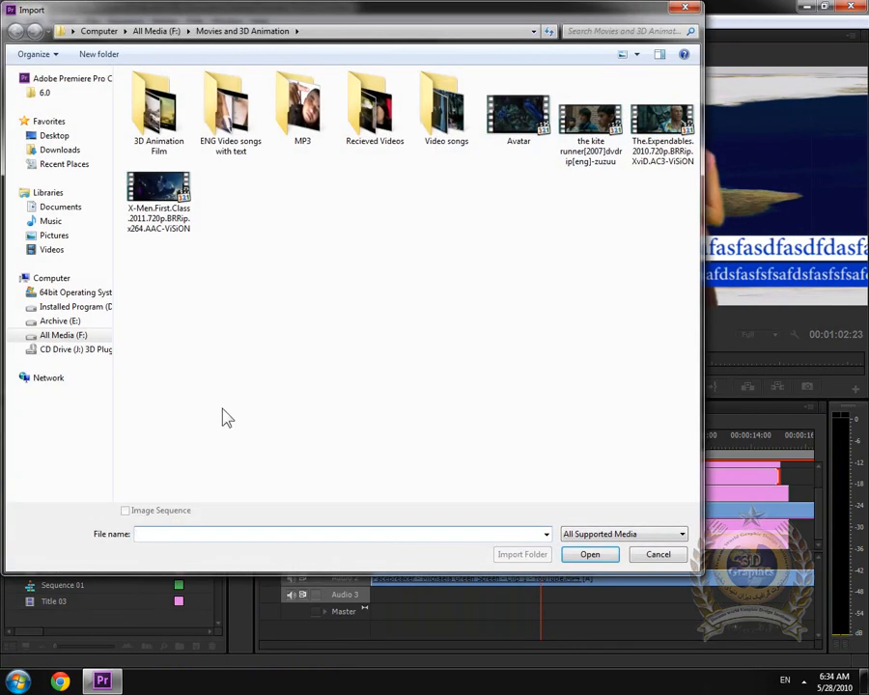
pyautogui.click(52, 249)
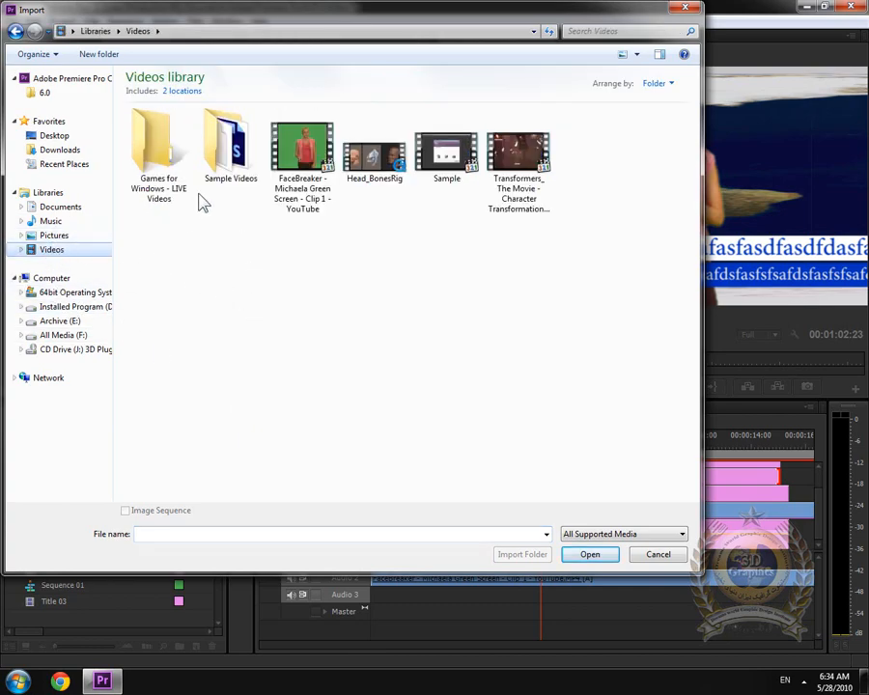
pyautogui.click(52, 236)
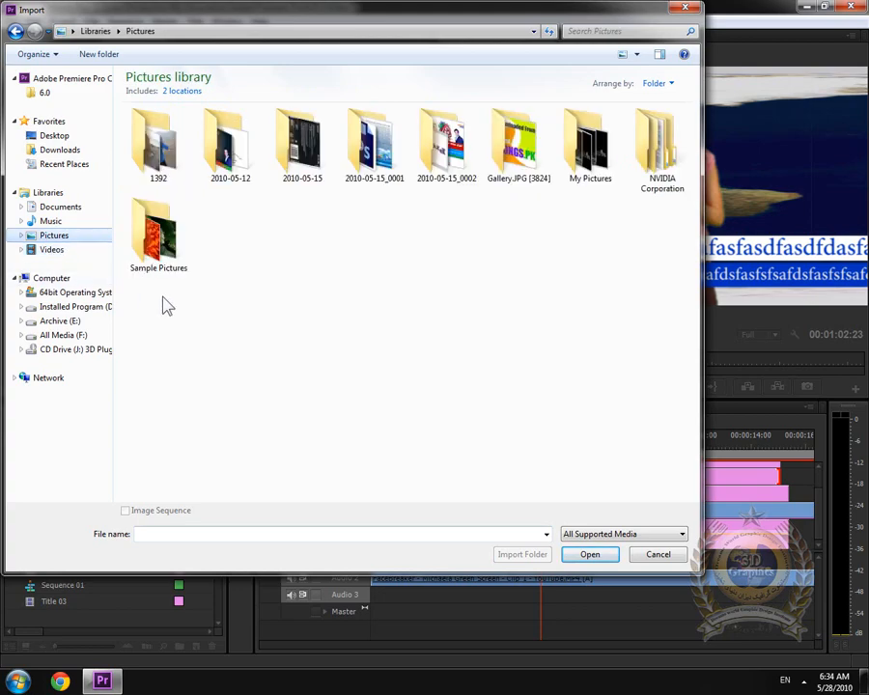
pyautogui.click(97, 207)
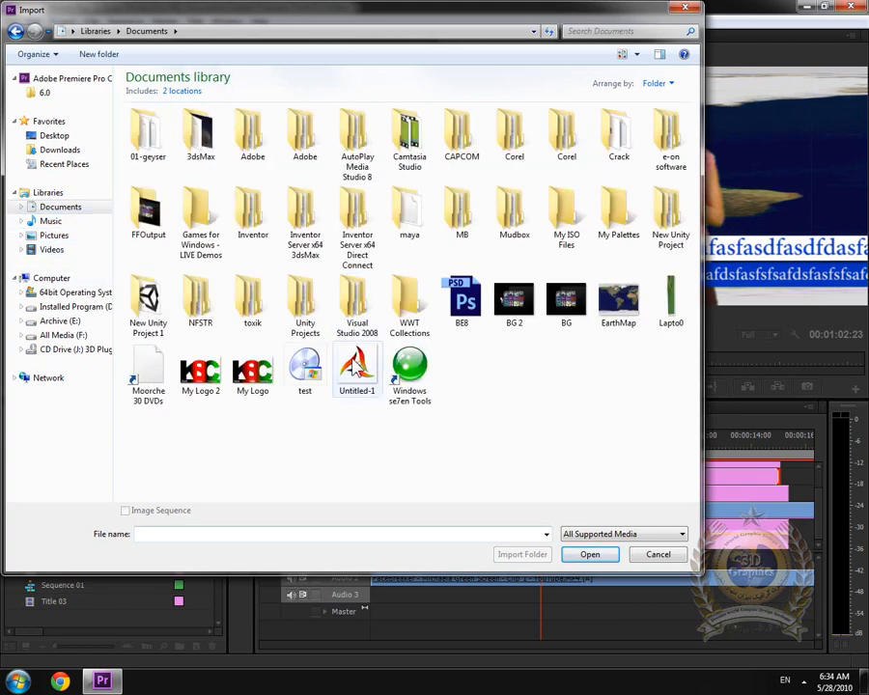
pyautogui.doubleClick(355, 370)
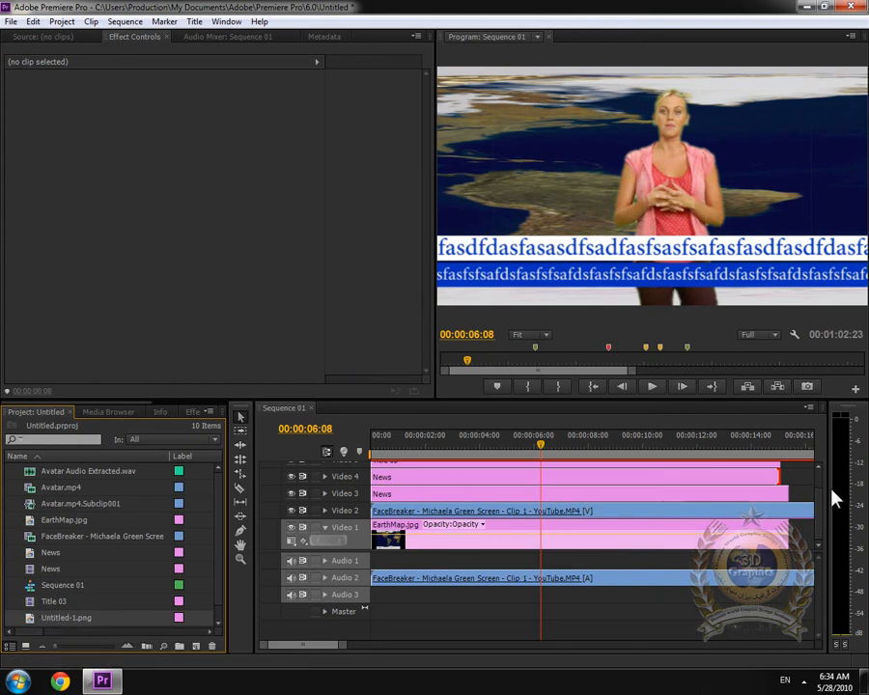
pyautogui.moveTo(823, 514); pyautogui.dragTo(825, 499)
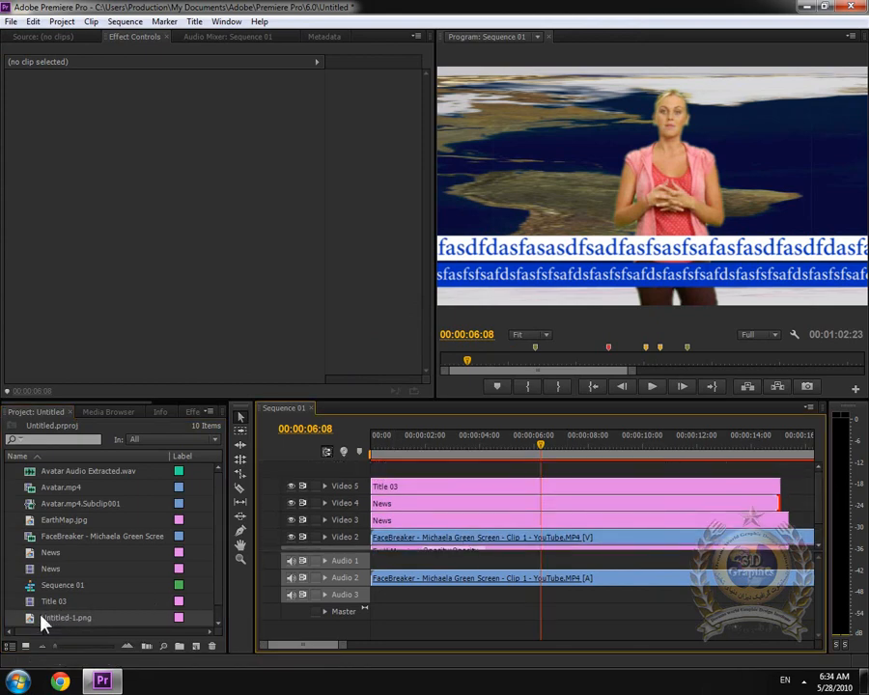
# - Place Untitled-1.png on a new track above Video 5 at the sequence start and extend it to the end of Title 03
pyautogui.moveTo(41, 618); pyautogui.dragTo(375, 473)
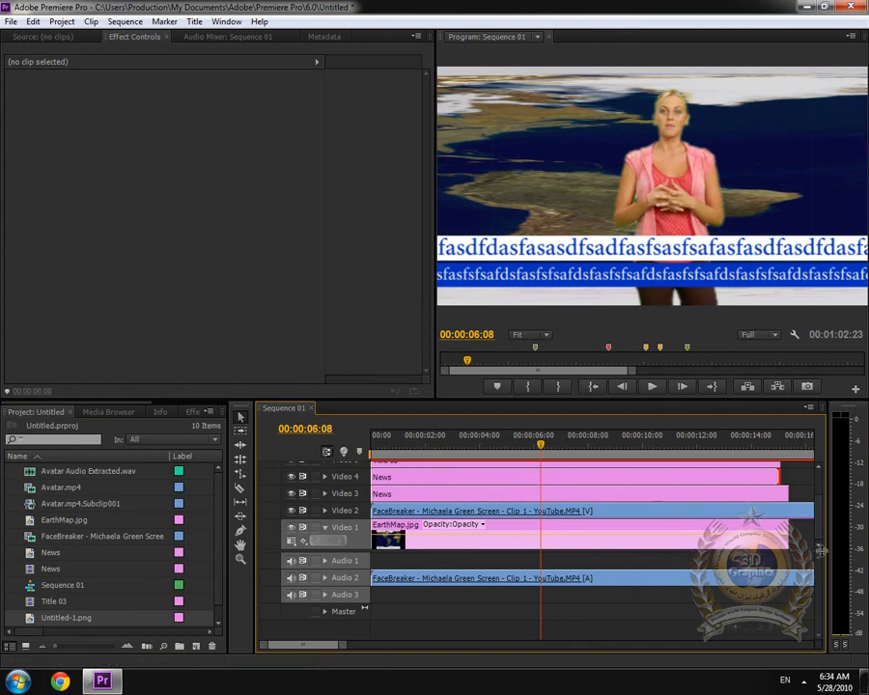
pyautogui.scroll(3, 506, 492)
pyautogui.moveTo(507, 511); pyautogui.dragTo(782, 510)
pyautogui.moveTo(785, 508); pyautogui.dragTo(780, 509)
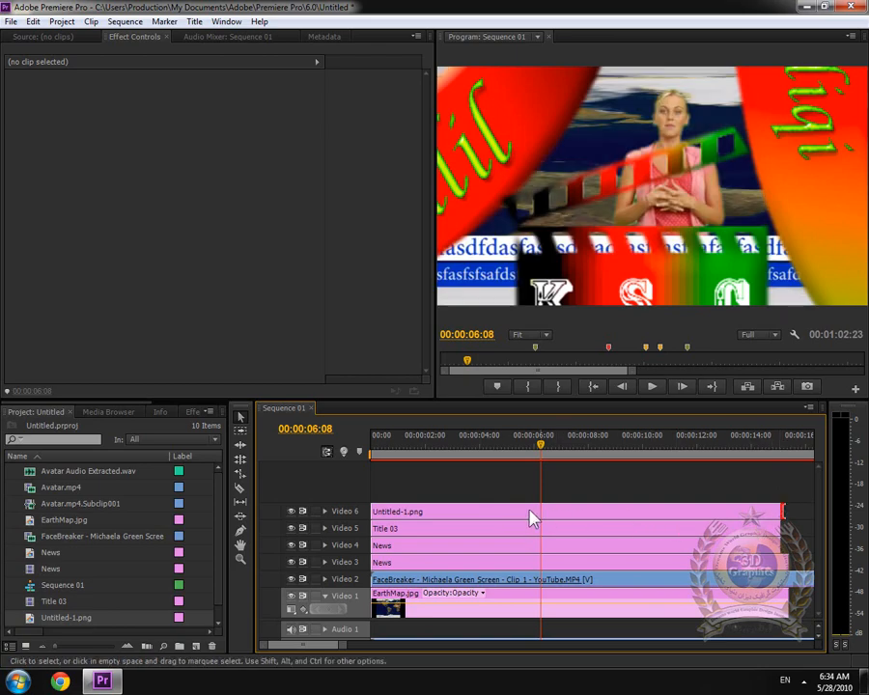
# - Scale the Untitled-1.png logo to 5.0 and position it at 654.0, 79.0, in the upper-right corner of the video frame
pyautogui.click(469, 513)
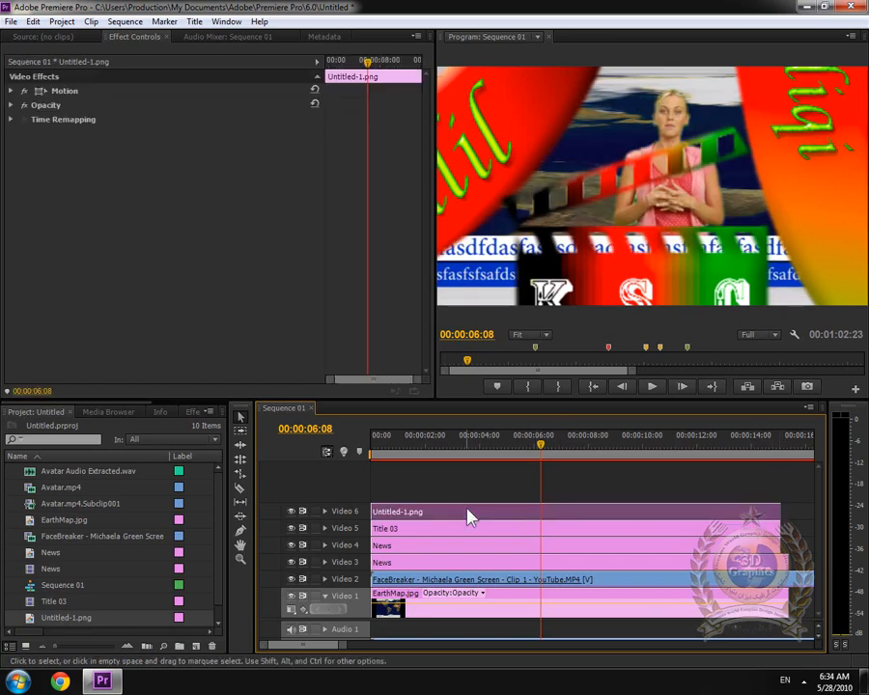
pyautogui.click(11, 90)
pyautogui.moveTo(171, 119); pyautogui.dragTo(421, 105)
pyautogui.click(626, 205)
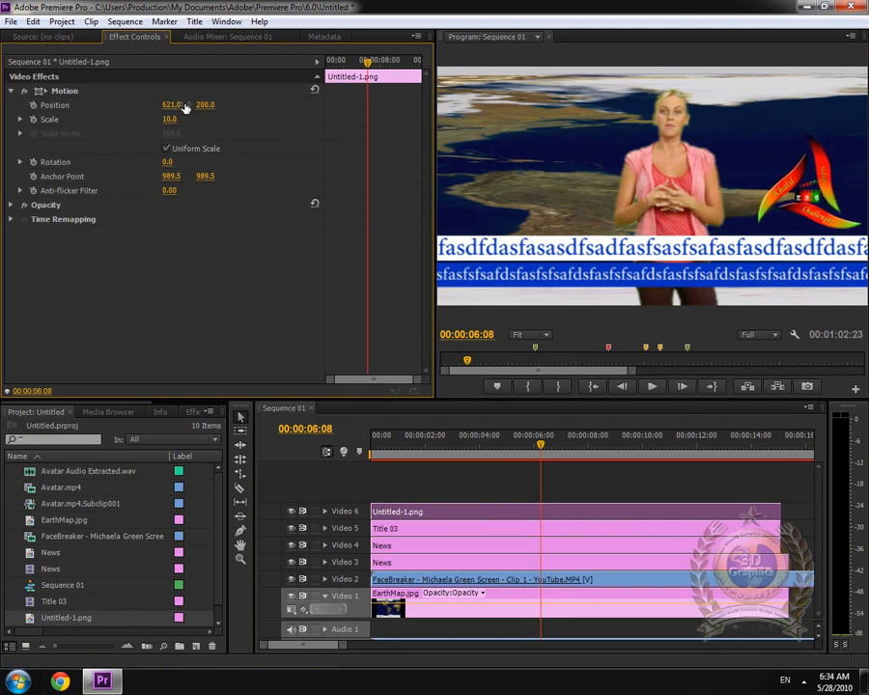
pyautogui.moveTo(205, 104); pyautogui.dragTo(104, 104)
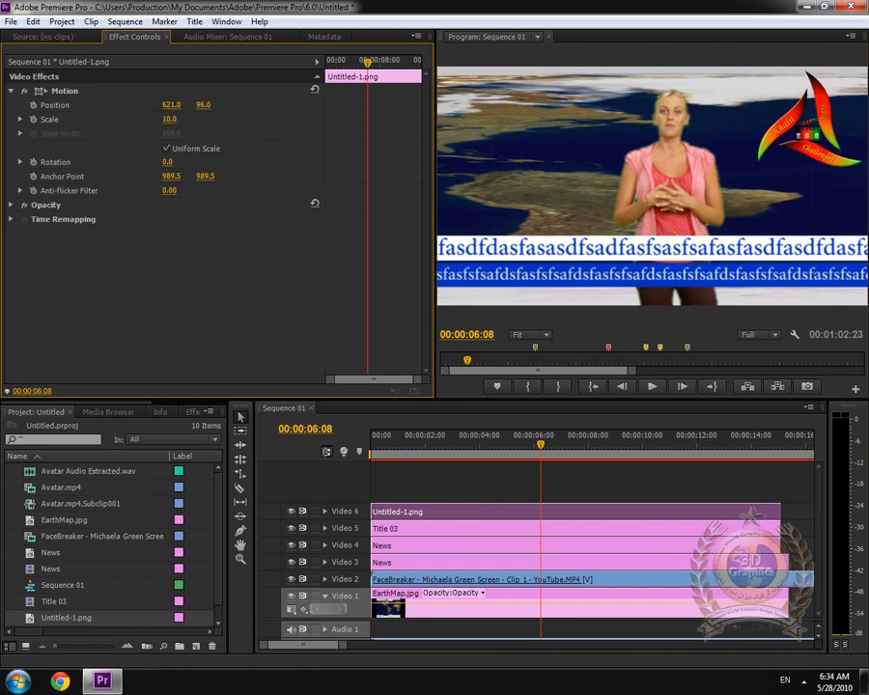
pyautogui.moveTo(168, 118); pyautogui.dragTo(192, 104)
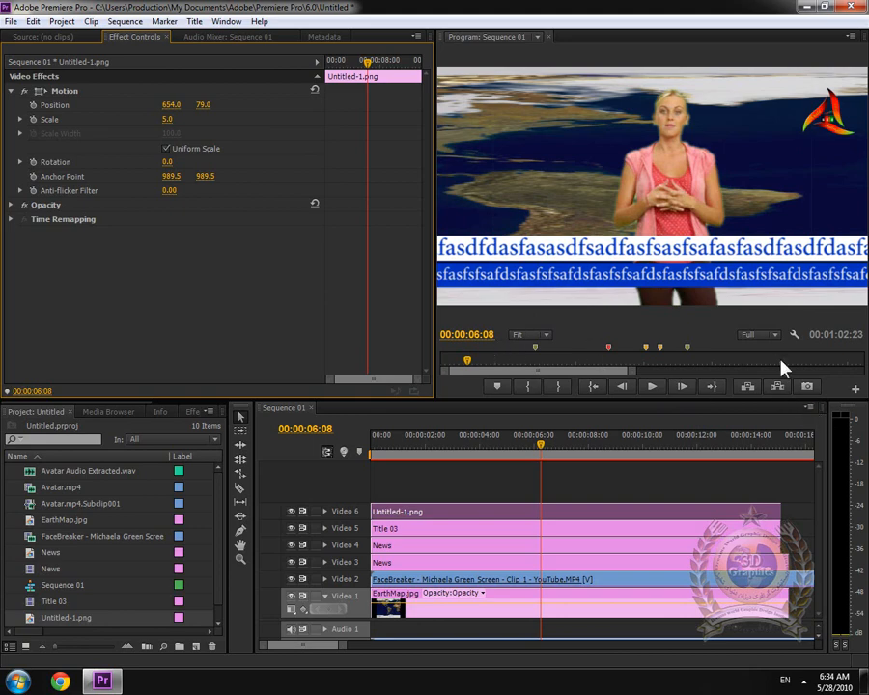
# - Review the finished composite at about 00:00:03:13 and close the program, answering its closing prompt
pyautogui.moveTo(532, 450); pyautogui.dragTo(464, 444)
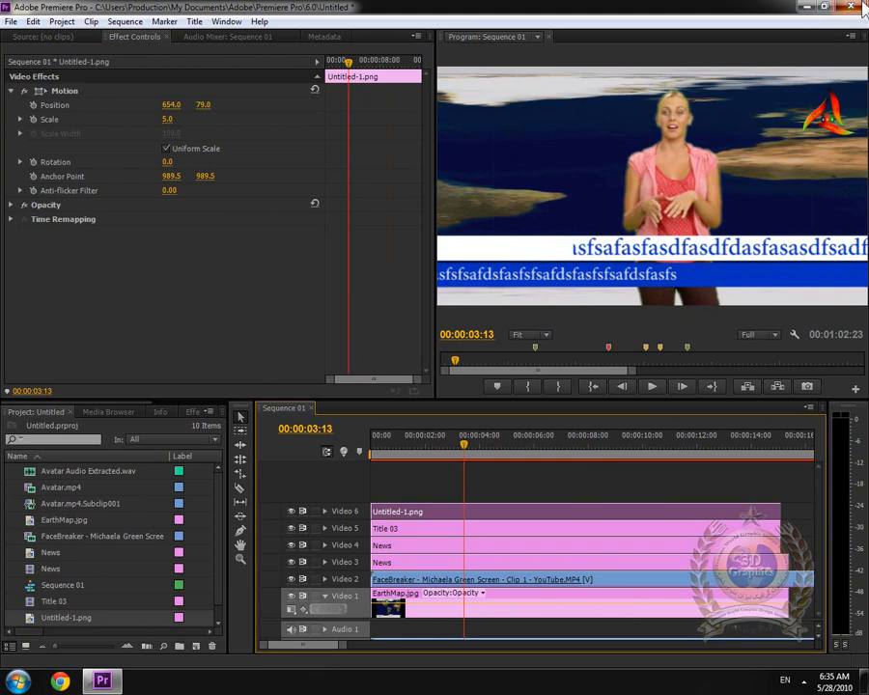
pyautogui.click(860, 8)
pyautogui.click(439, 355)
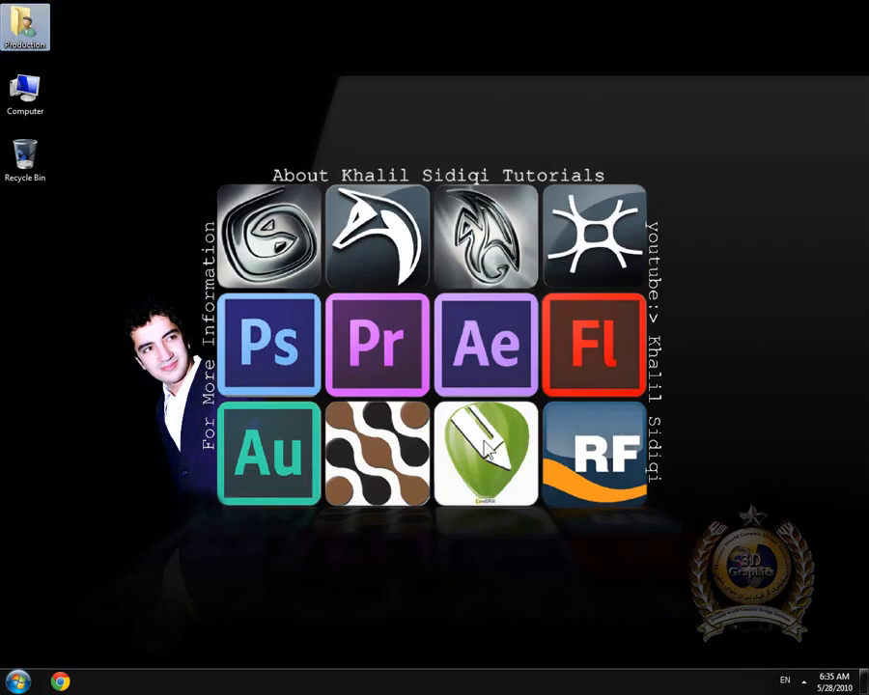